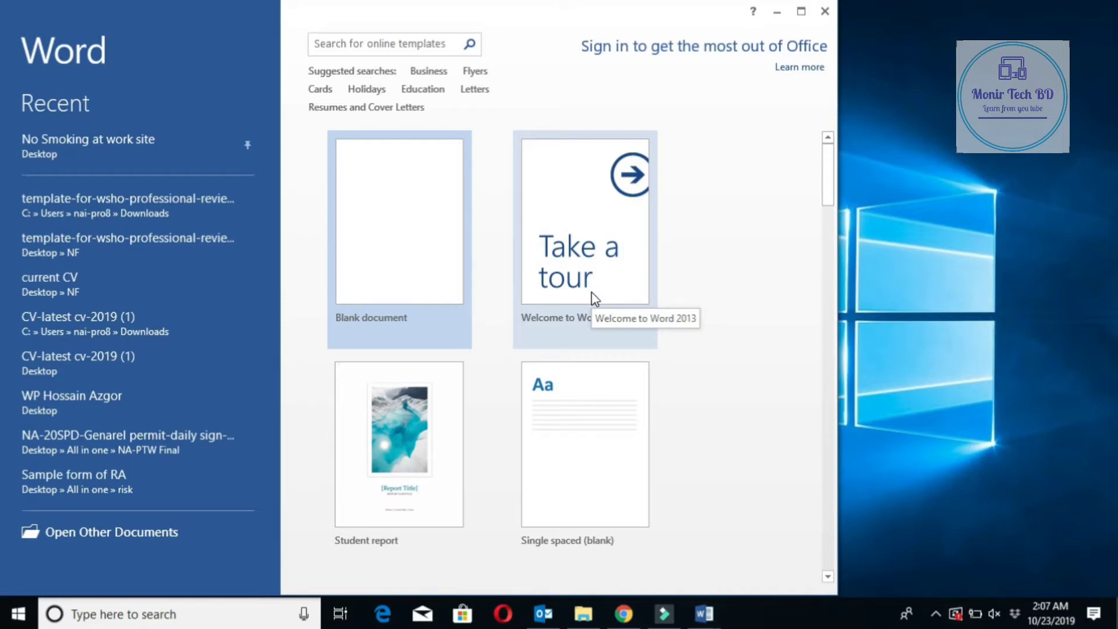
Maximize the Word start screen window to full screen
click(802, 13)
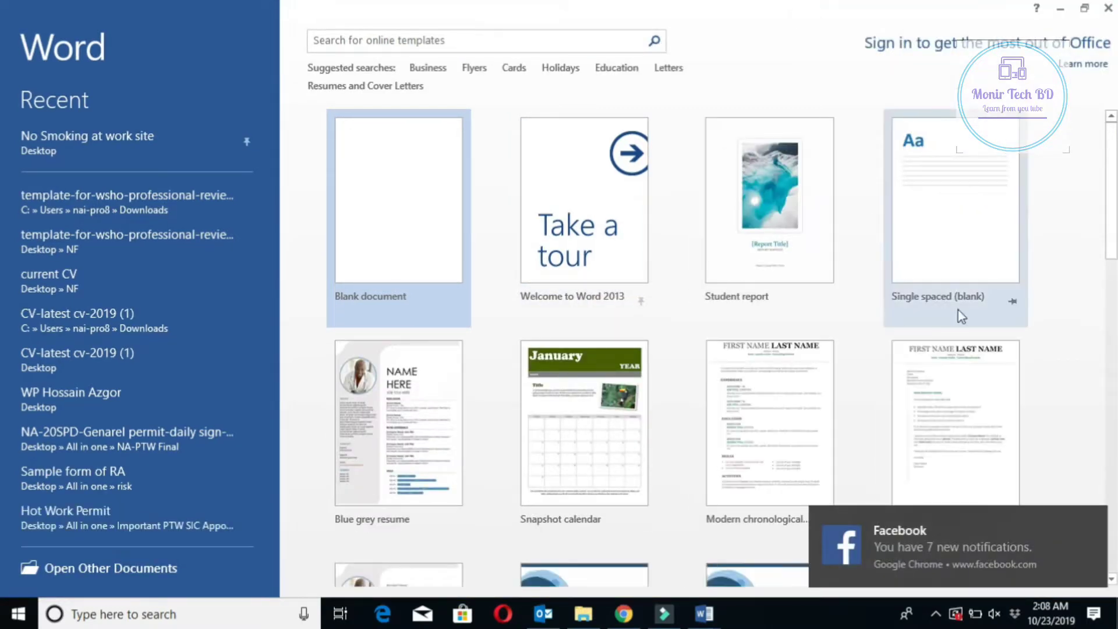
Dismiss the notification, then find and preview the Employee of the month certificate template
click(1098, 521)
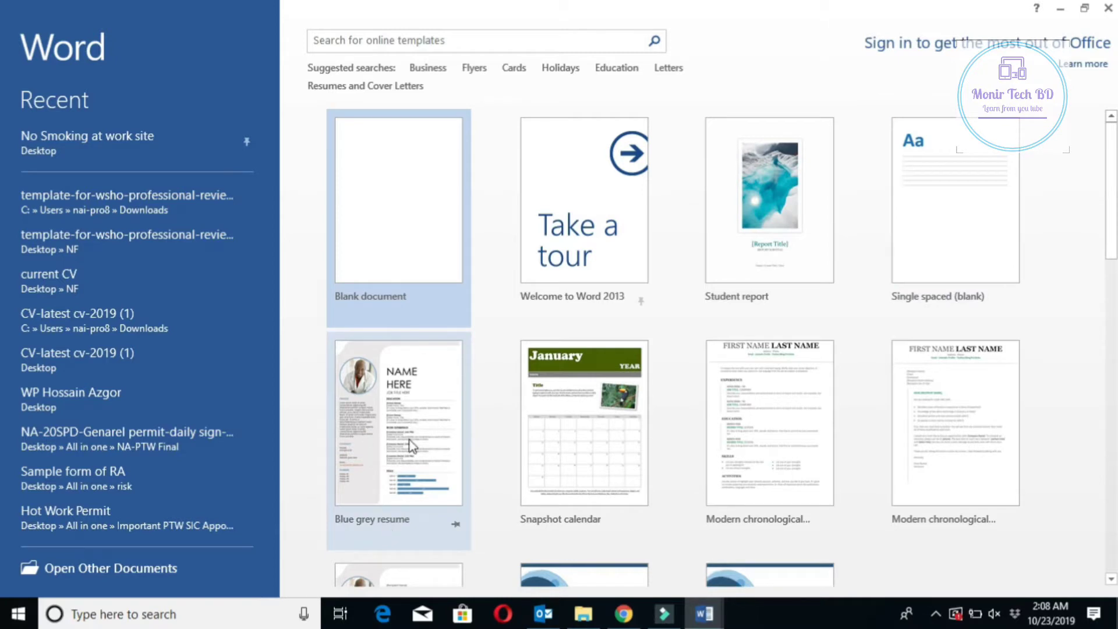
scroll(399, 408, down, 2)
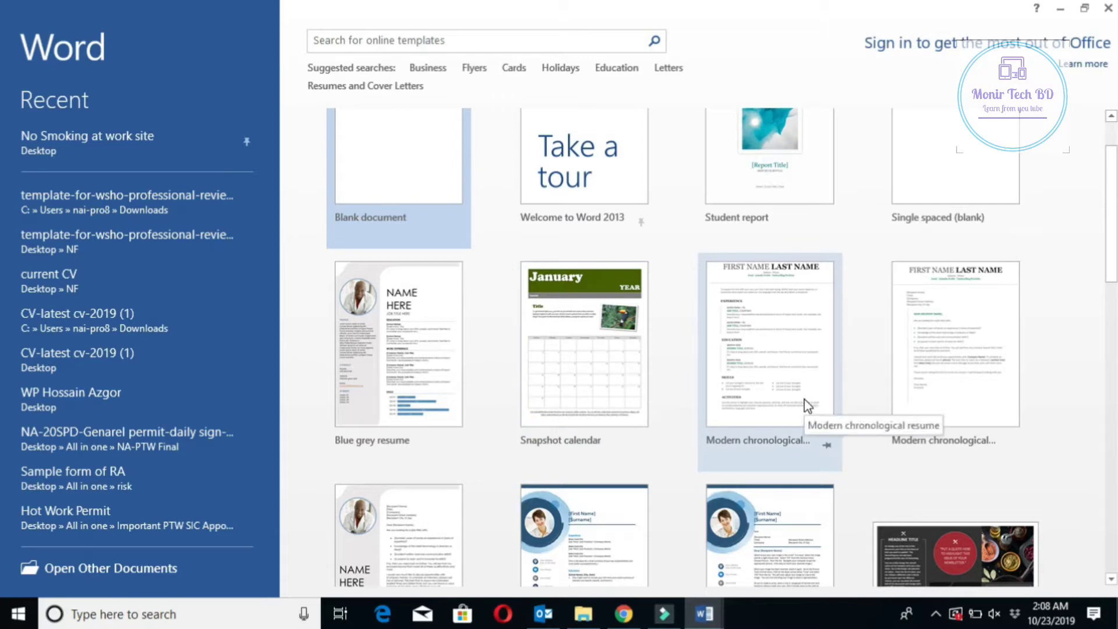
scroll(432, 552, down, 2)
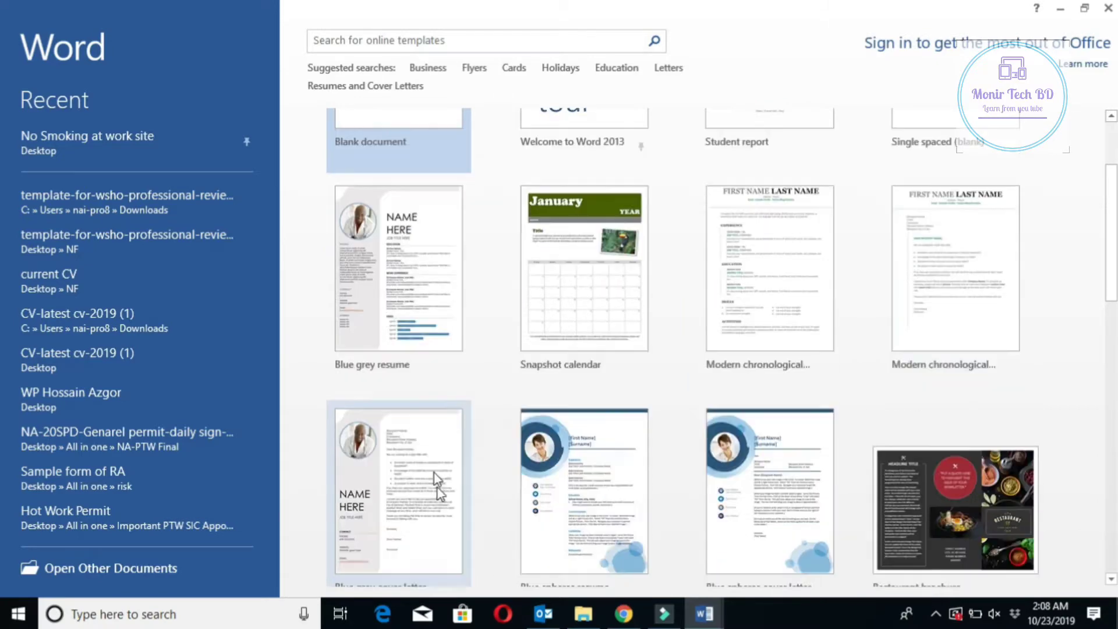
scroll(438, 477, down, 2)
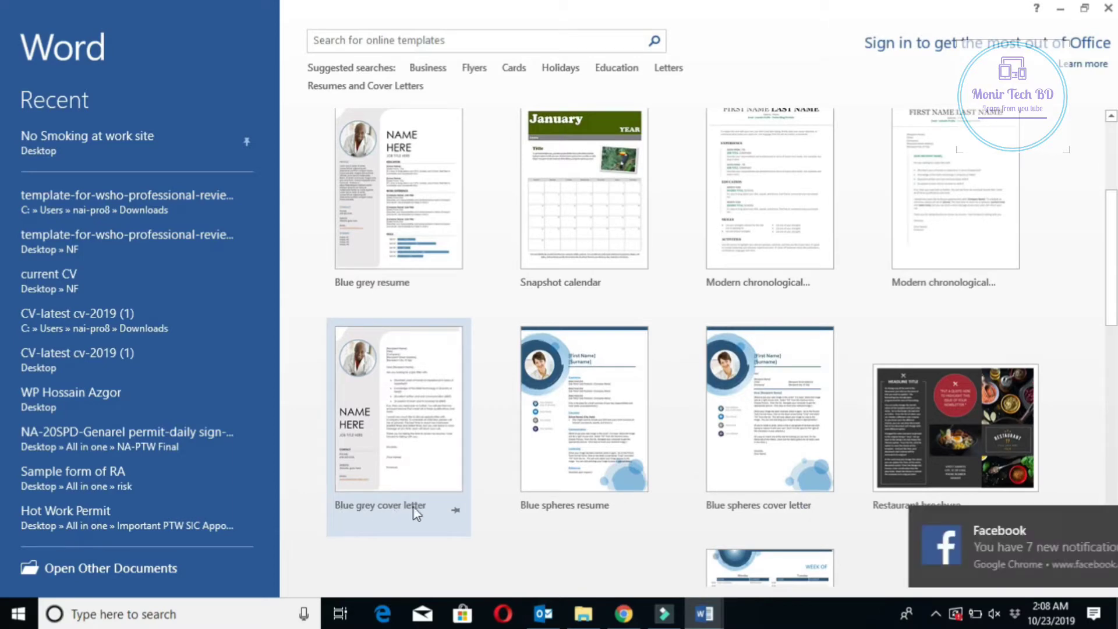
click(1092, 519)
scroll(662, 440, down, 2)
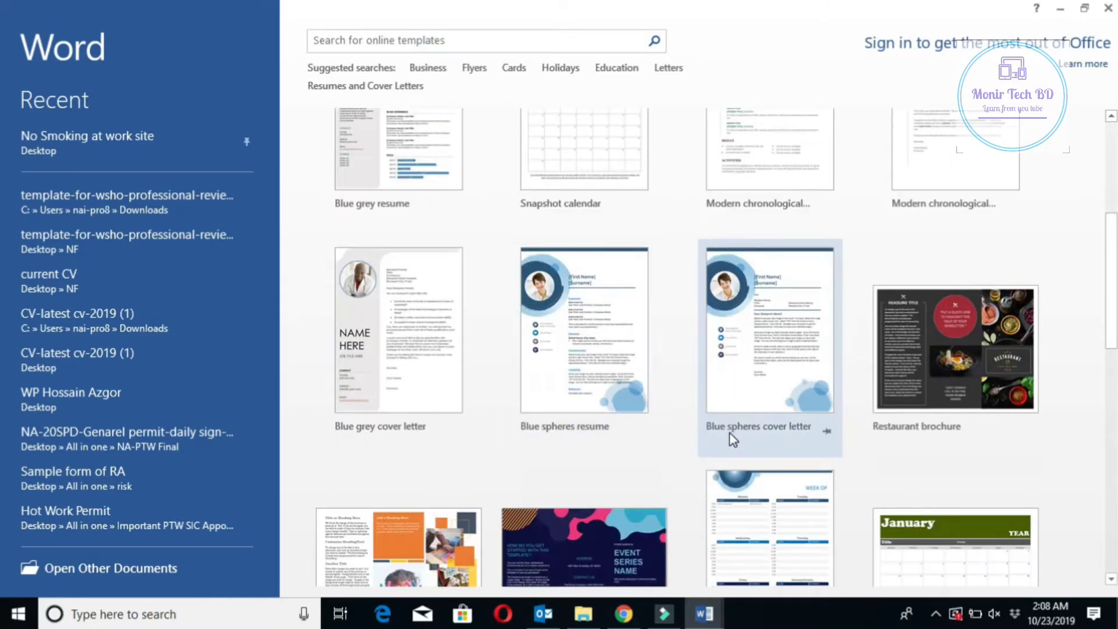
scroll(729, 434, down, 1)
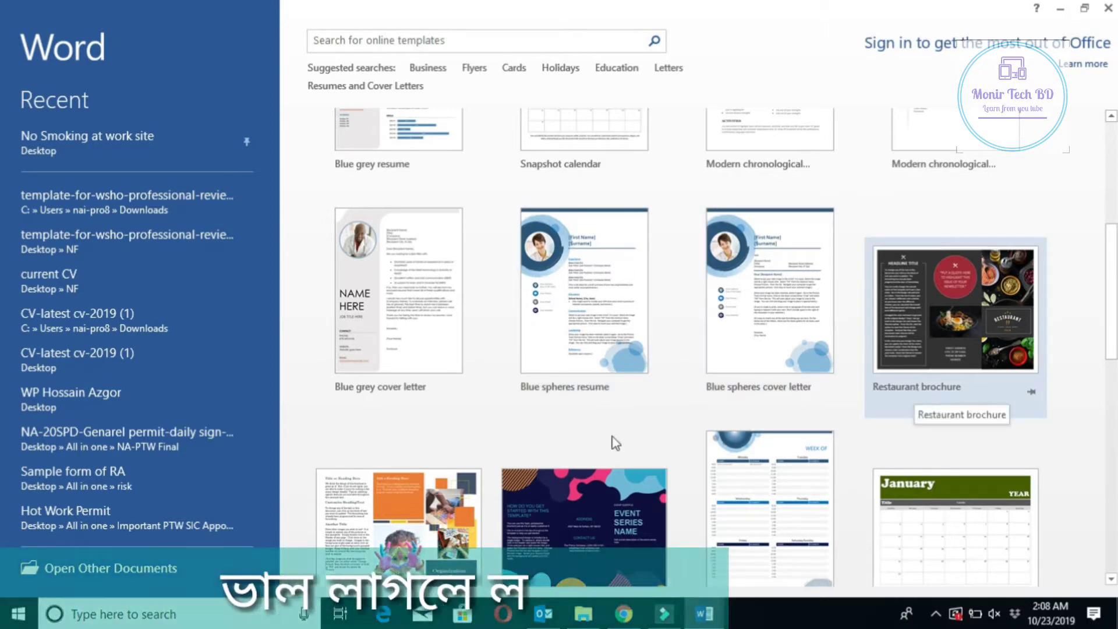
scroll(609, 441, down, 1)
scroll(480, 437, down, 3)
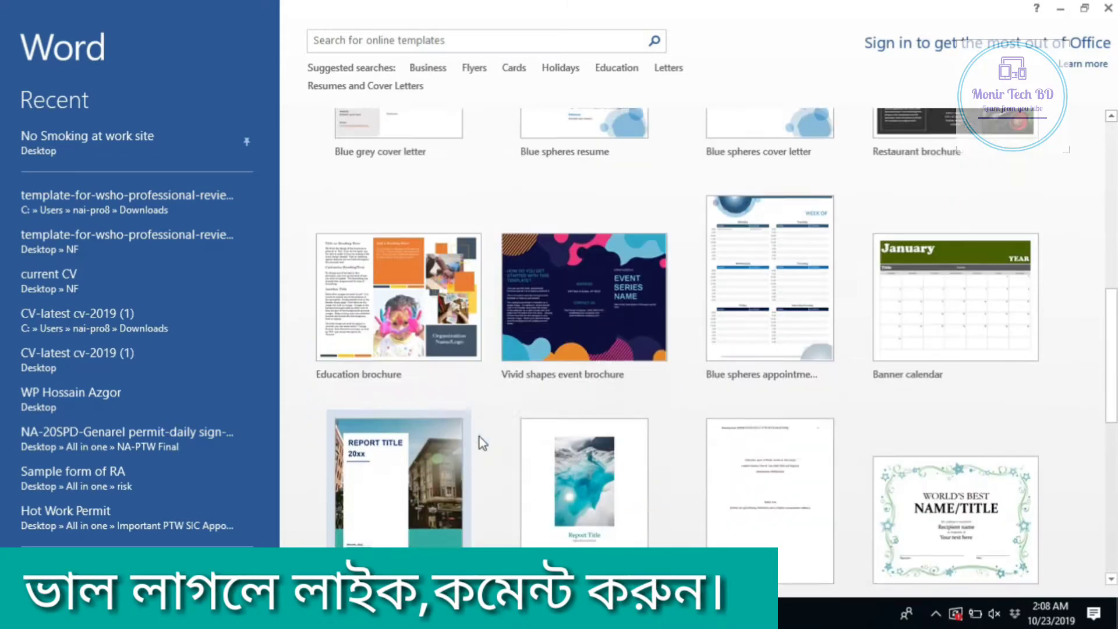
scroll(480, 437, down, 1)
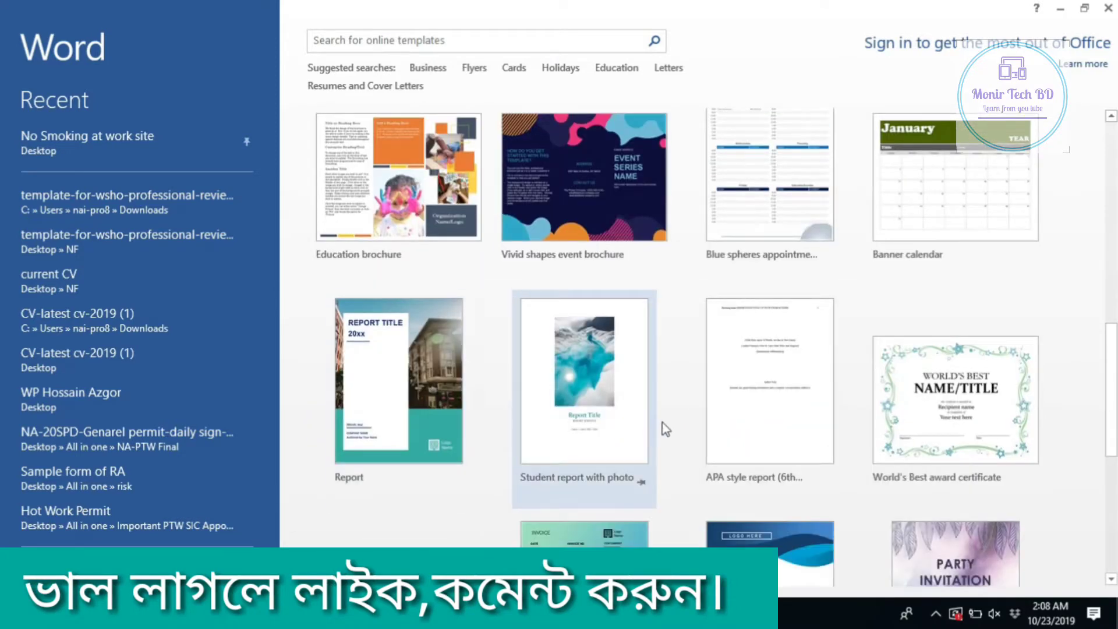
scroll(663, 423, down, 2)
scroll(663, 423, down, 3)
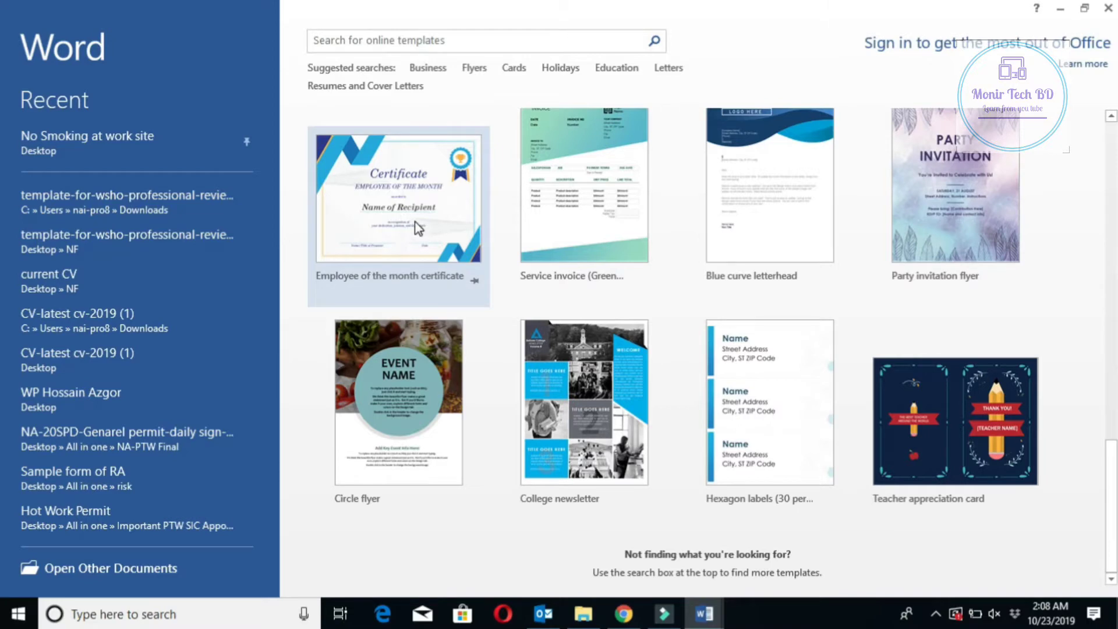
scroll(427, 224, up, 1)
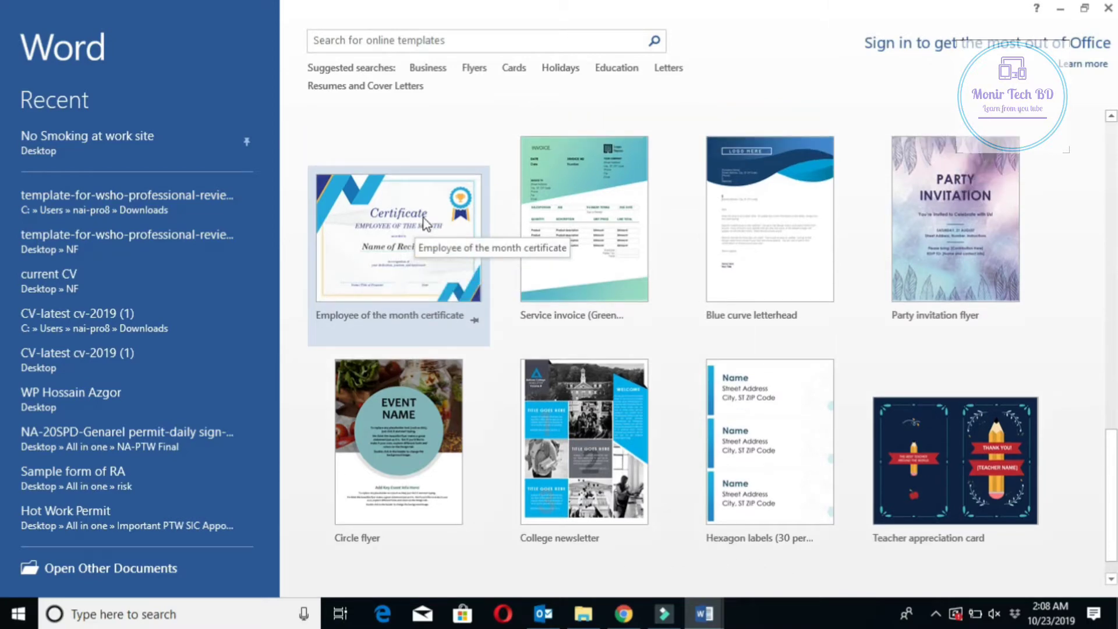
click(389, 252)
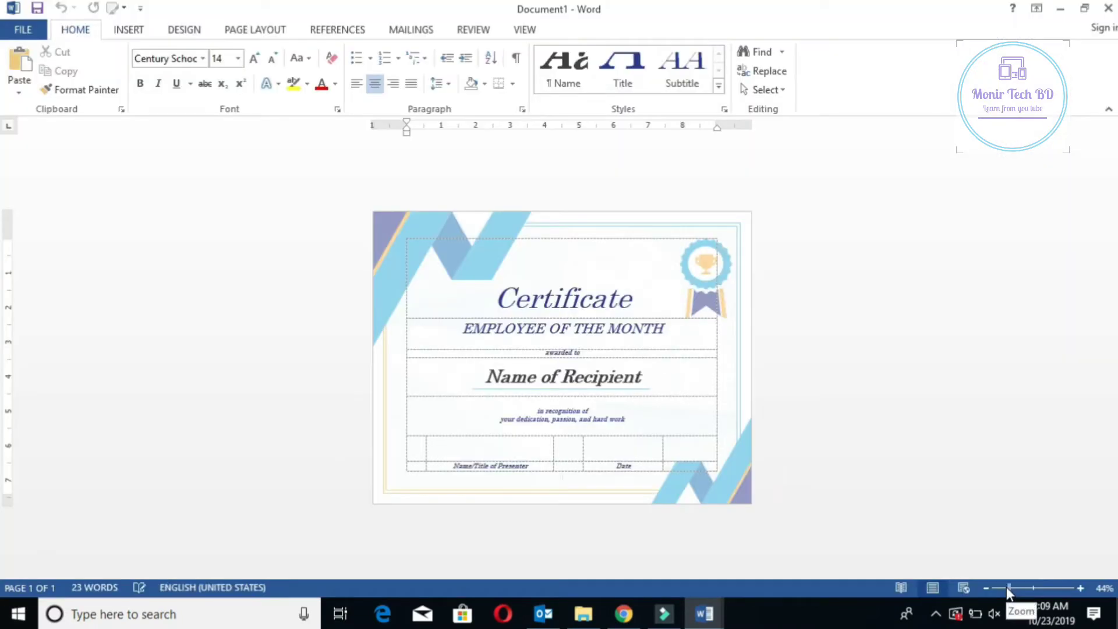
Create the certificate document, zoom to 91%, and select the Name of Recipient placeholder
click(1006, 586)
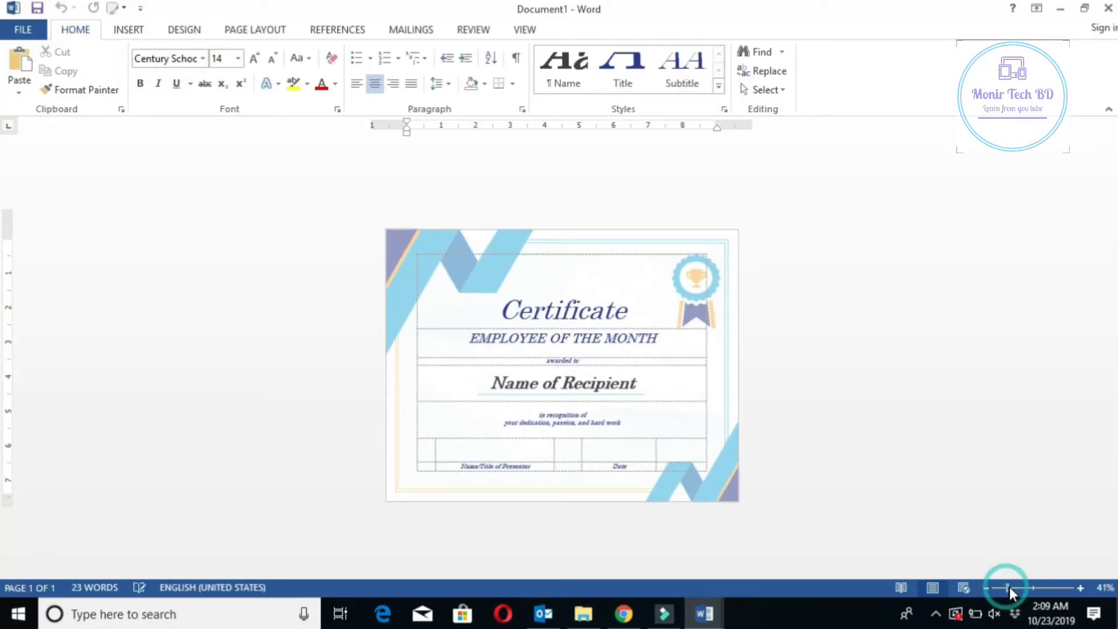
click(1025, 586)
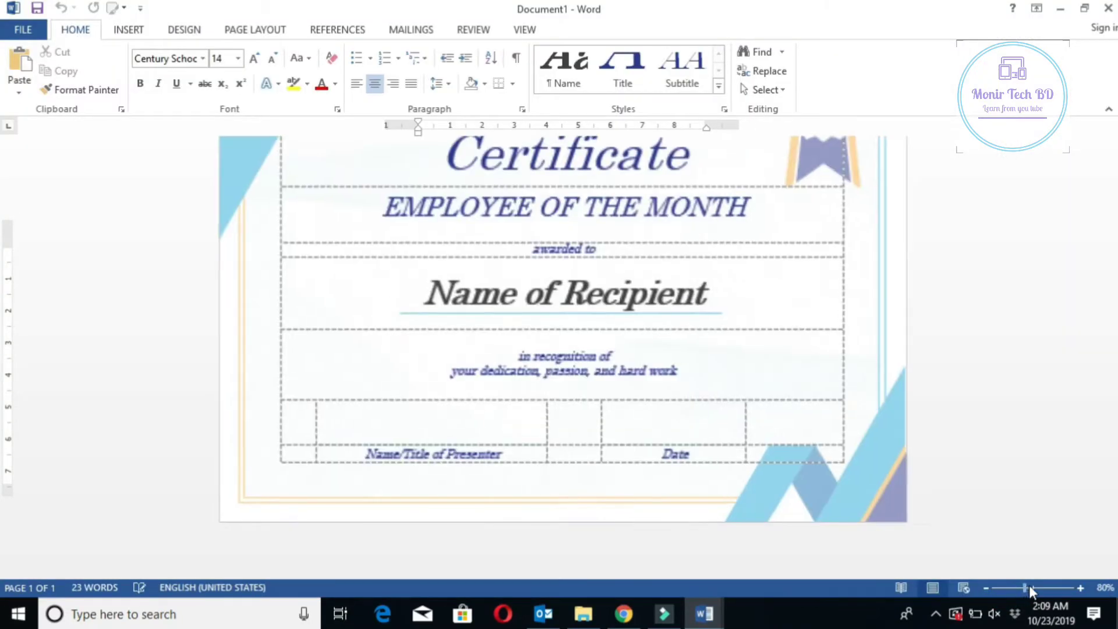
click(1029, 586)
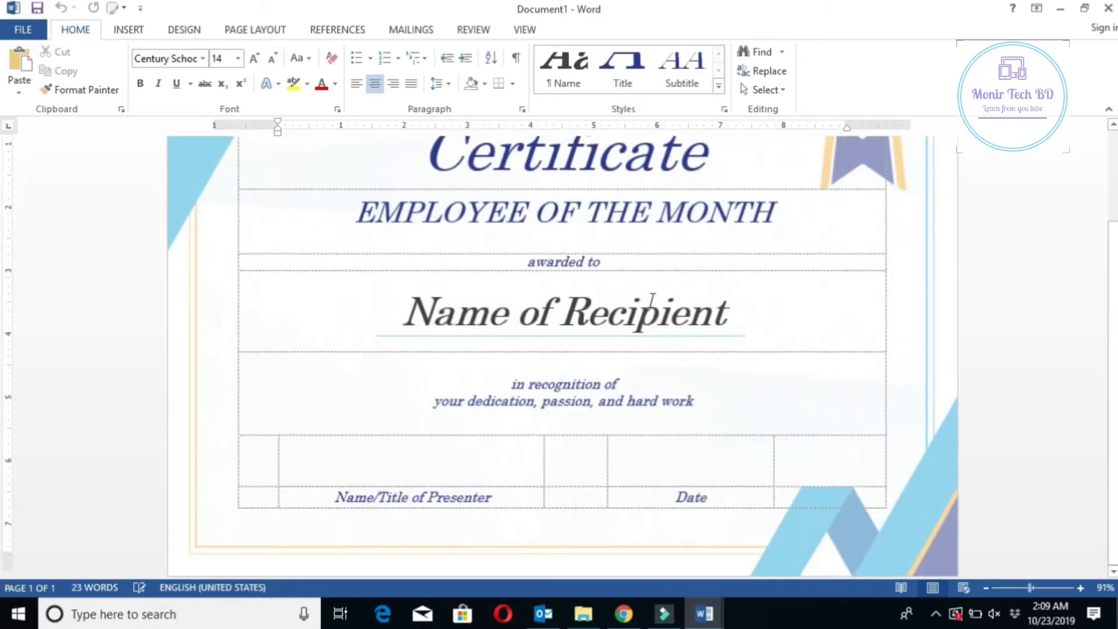
scroll(653, 300, up, 4)
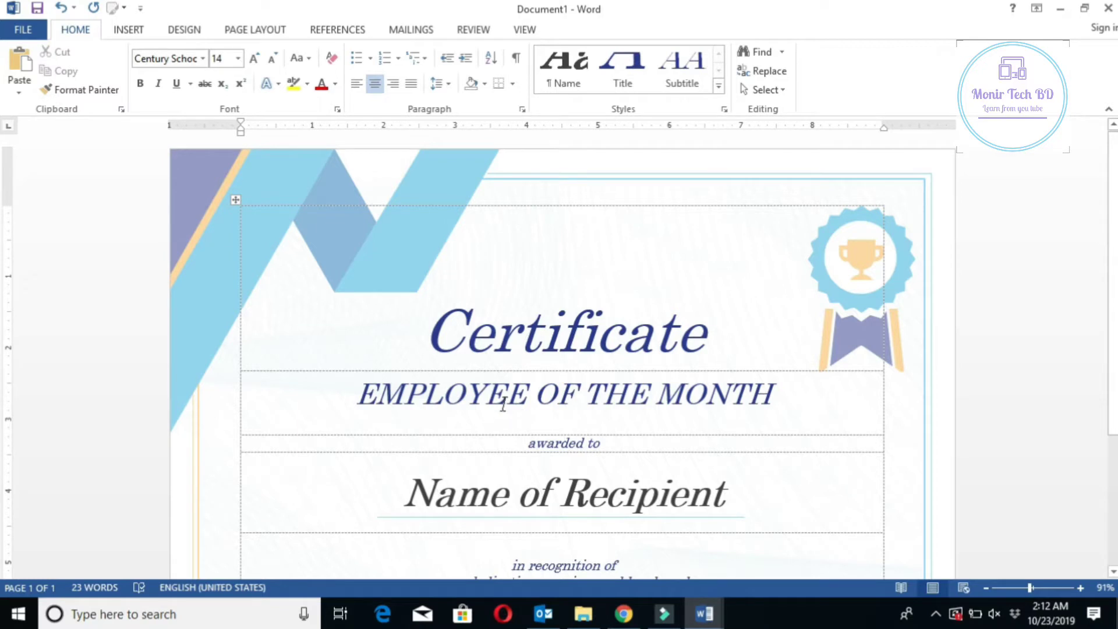
scroll(559, 401, down, 2)
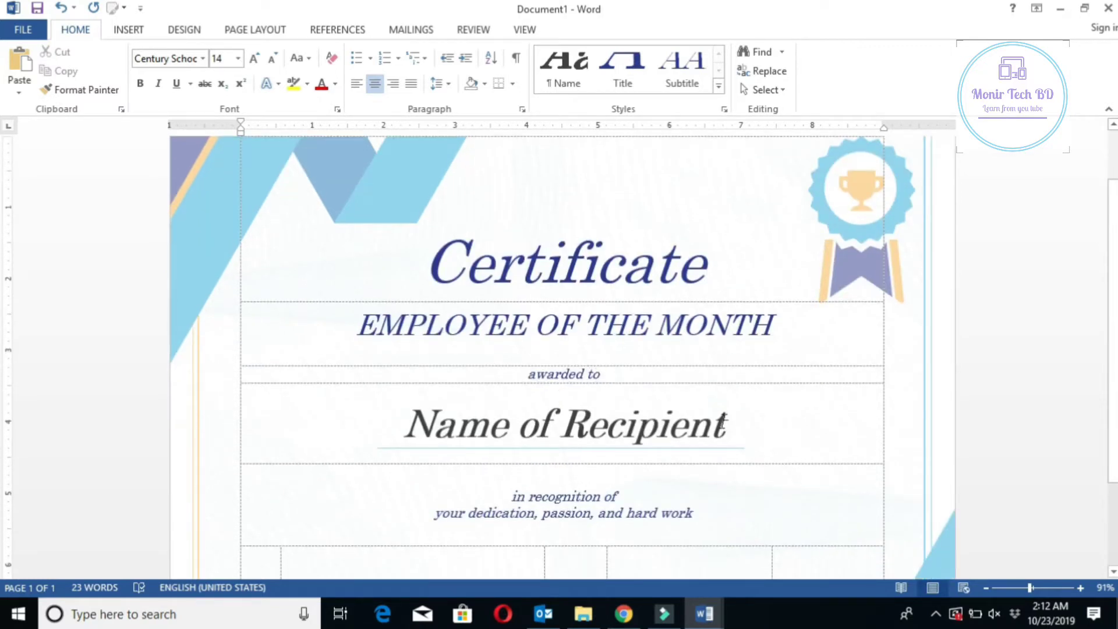
click(728, 428)
Replace the Name of Recipient placeholder with the recipient's full name
key(BackSpace)
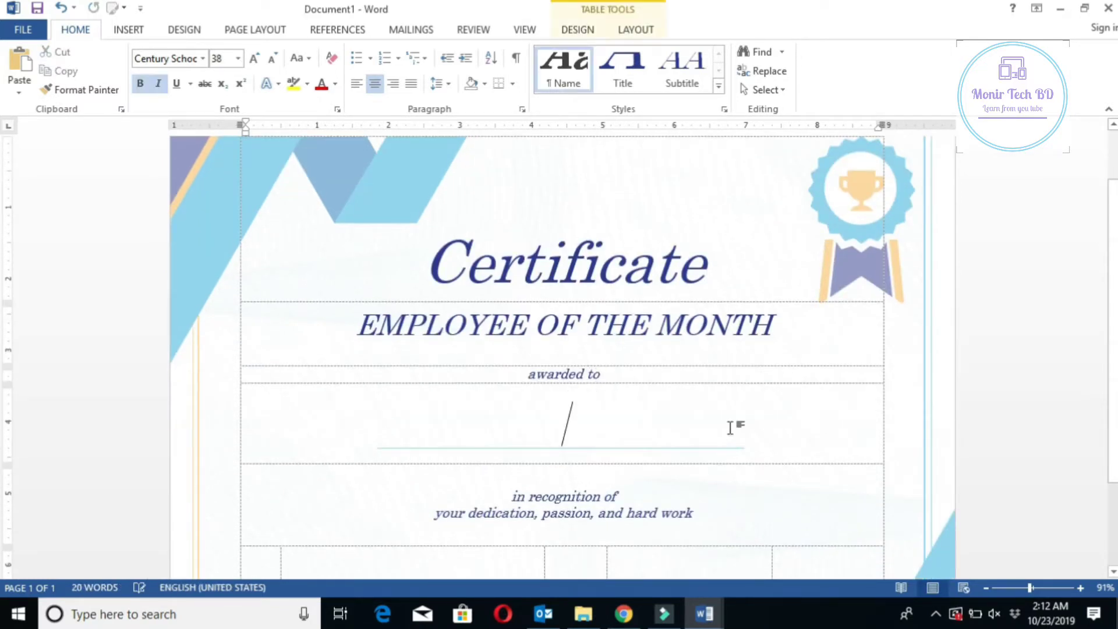
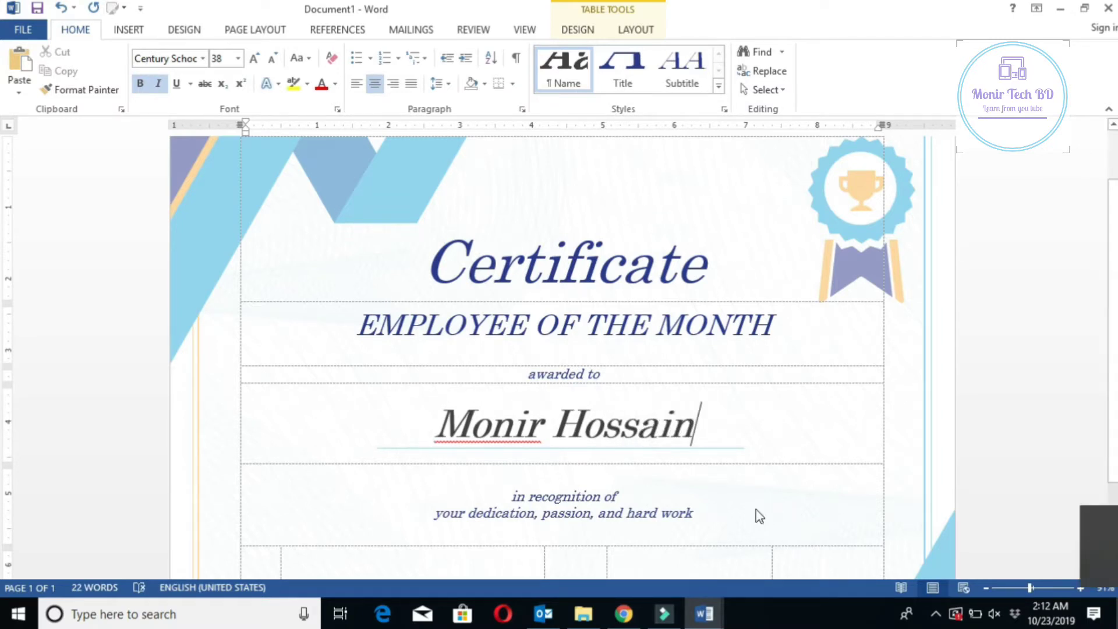
scroll(759, 516, down, 2)
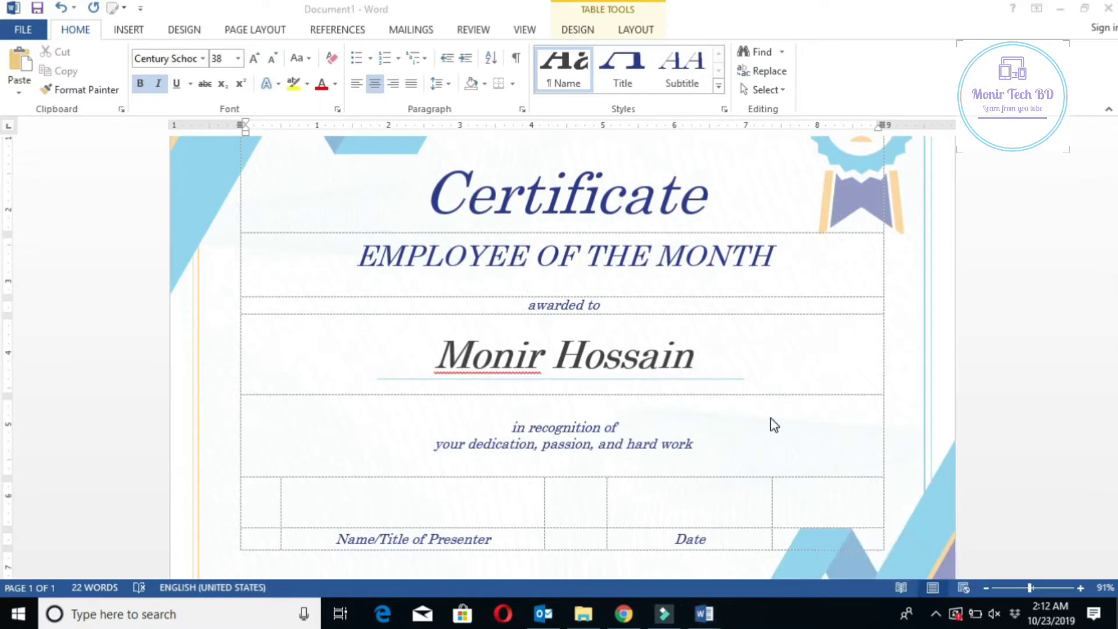
scroll(769, 419, down, 2)
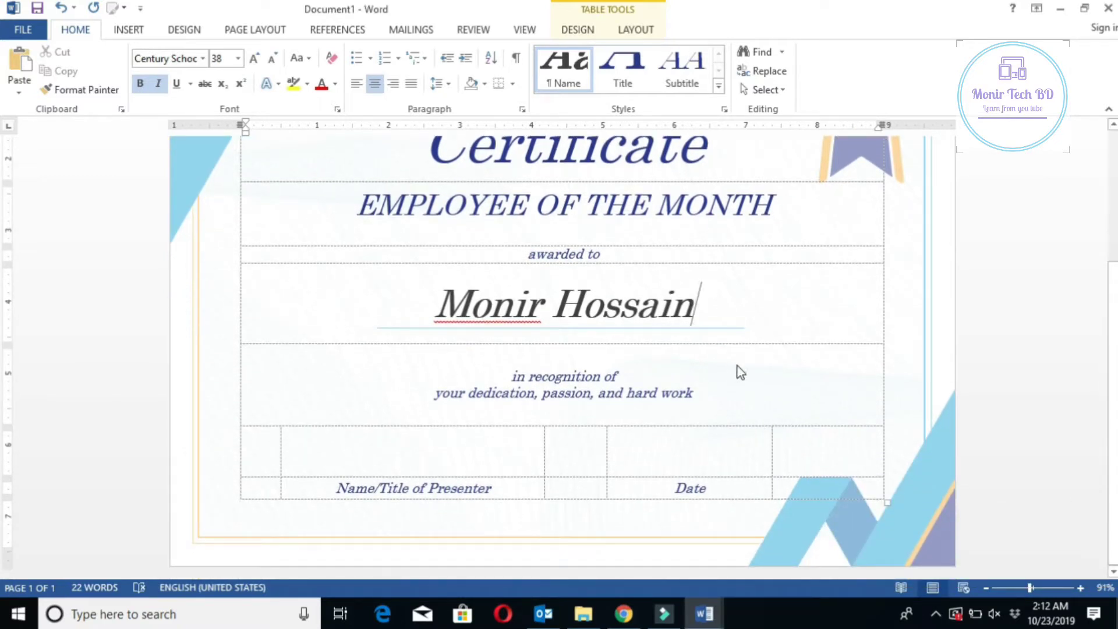
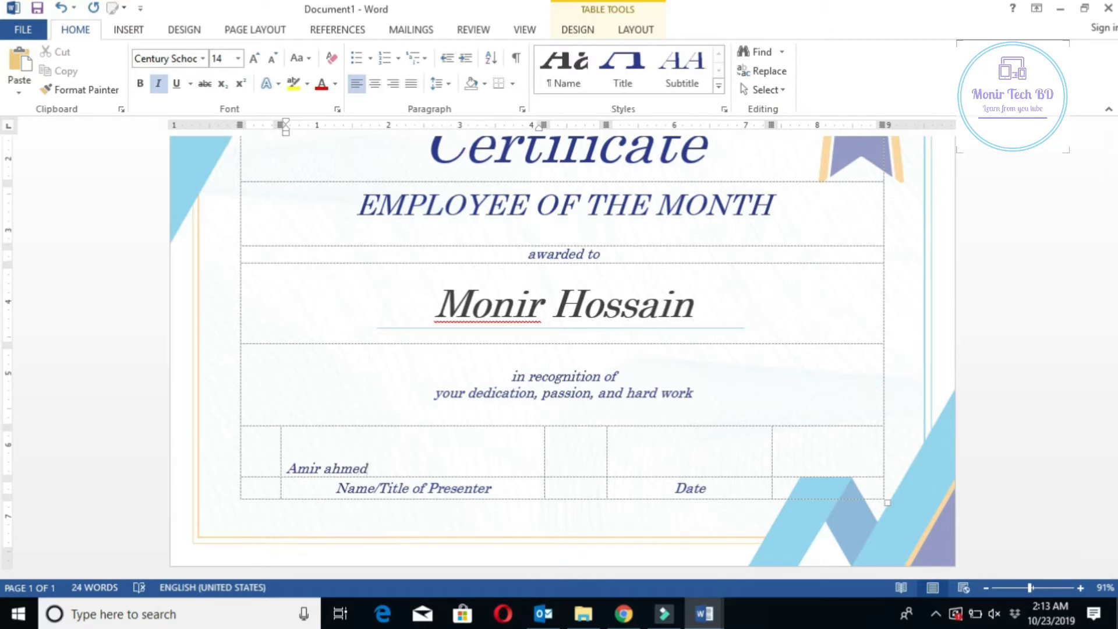
Enter the presenter's name followed by '/Managing Director' above the presenter label
click(822, 491)
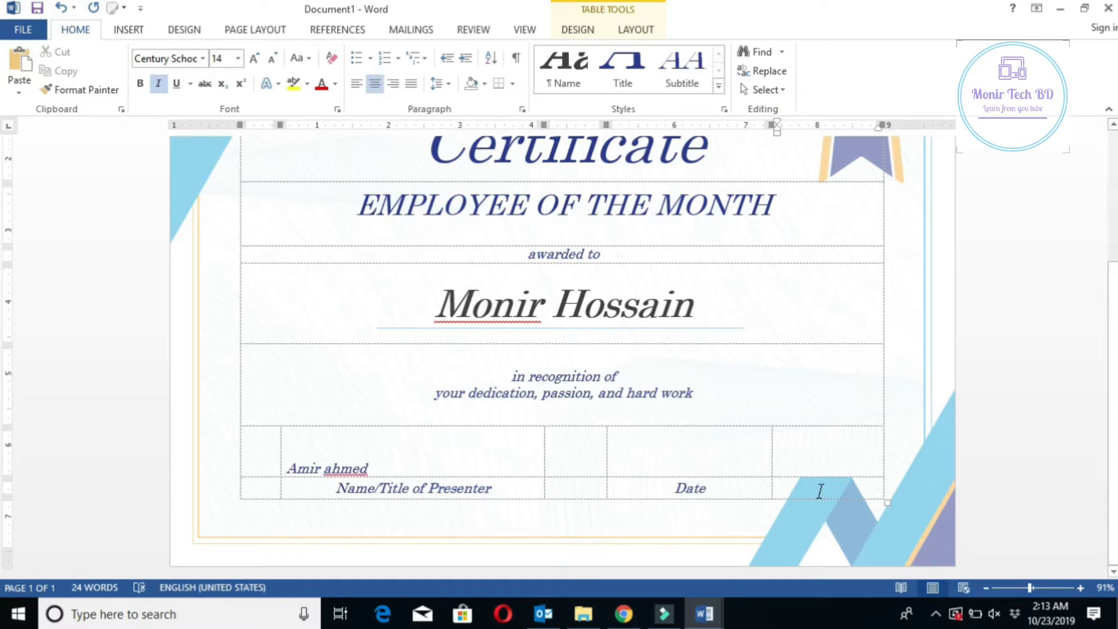
click(289, 466)
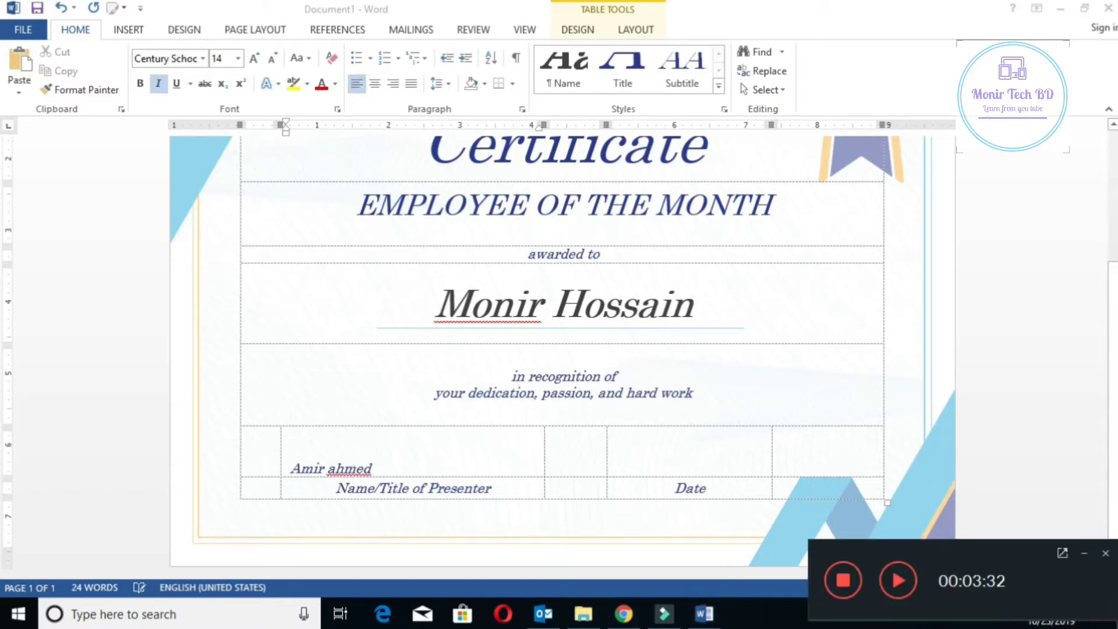
click(898, 581)
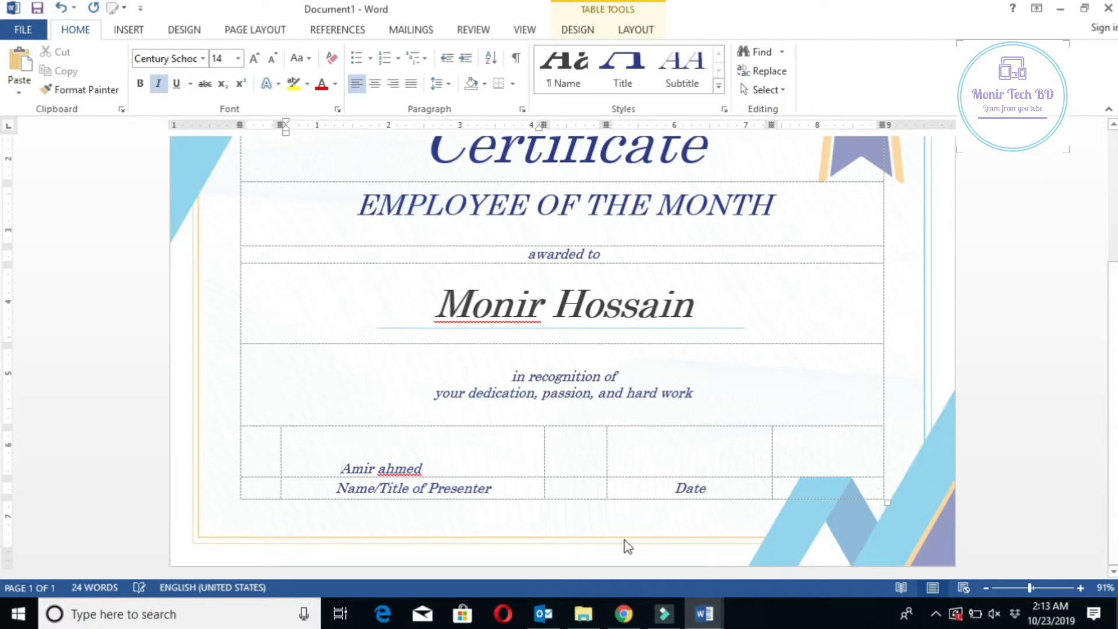
click(424, 470)
key(ctrl+z)
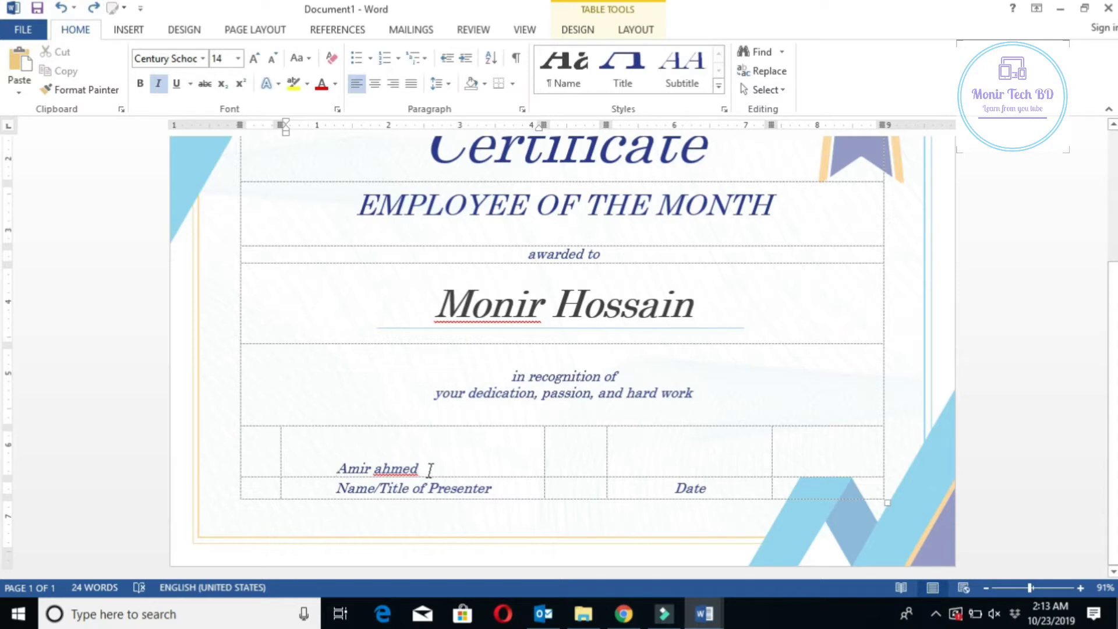
key(BackSpace)
key(BackSpace)
key(BackSpace)
key(BackSpace)
key(BackSpace)
key(BackSpace)
key(BackSpace)
key(BackSpace)
key(BackSpace)
key(BackSpace)
click(376, 469)
text(/Managing)
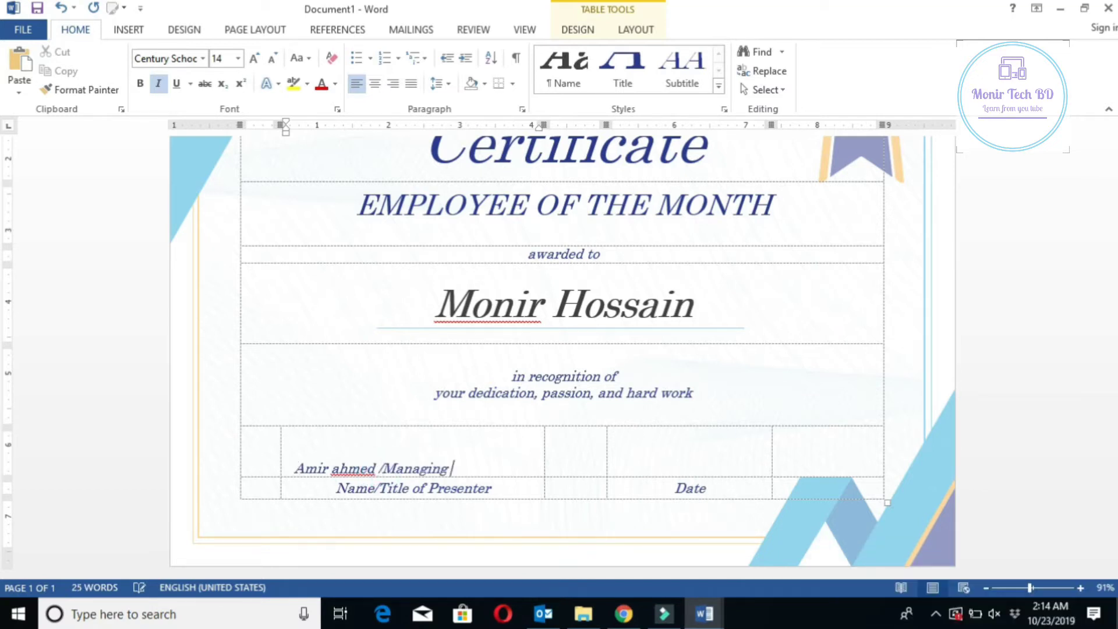
text( Director)
Enter the date 23/10/2019 in the cell above Date
click(820, 488)
text(23/)
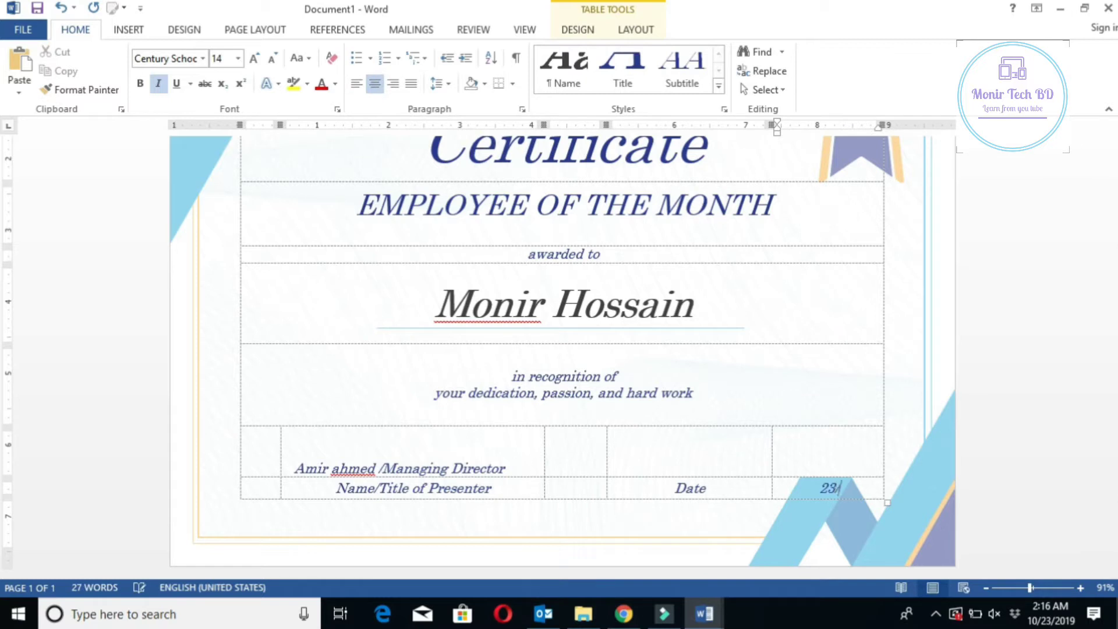
text(10/2019)
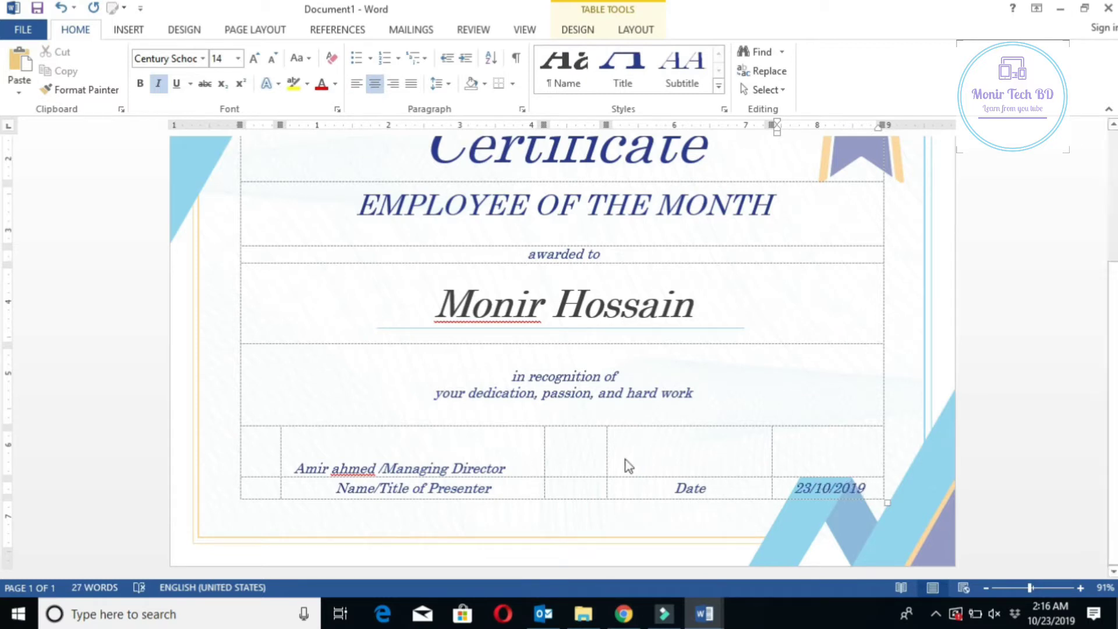
scroll(629, 464, up, 3)
scroll(659, 402, up, 1)
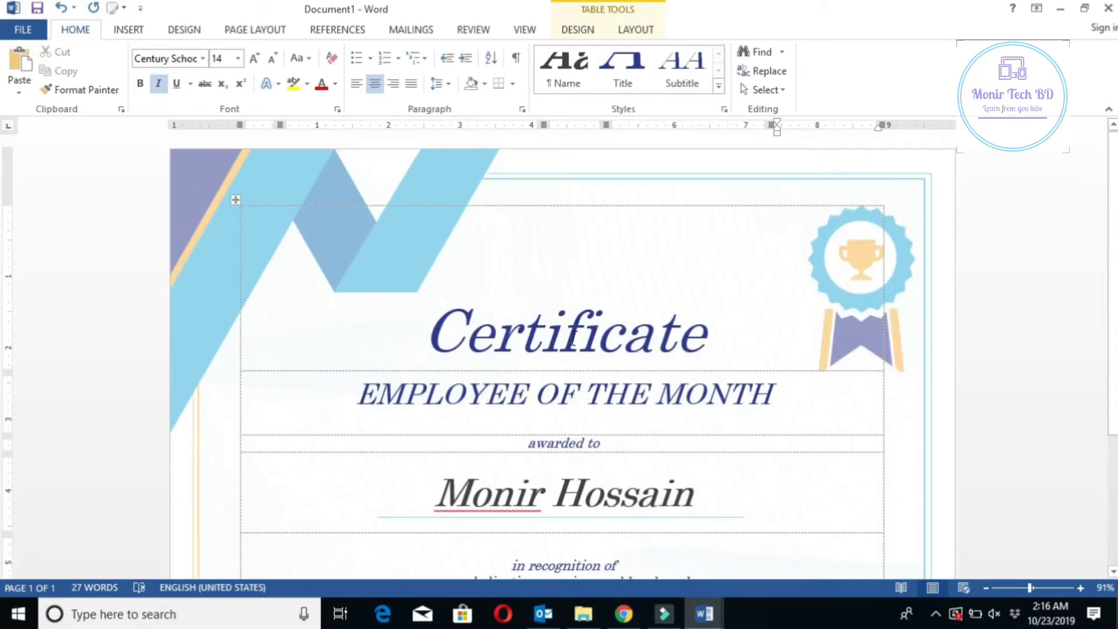
scroll(565, 338, down, 1)
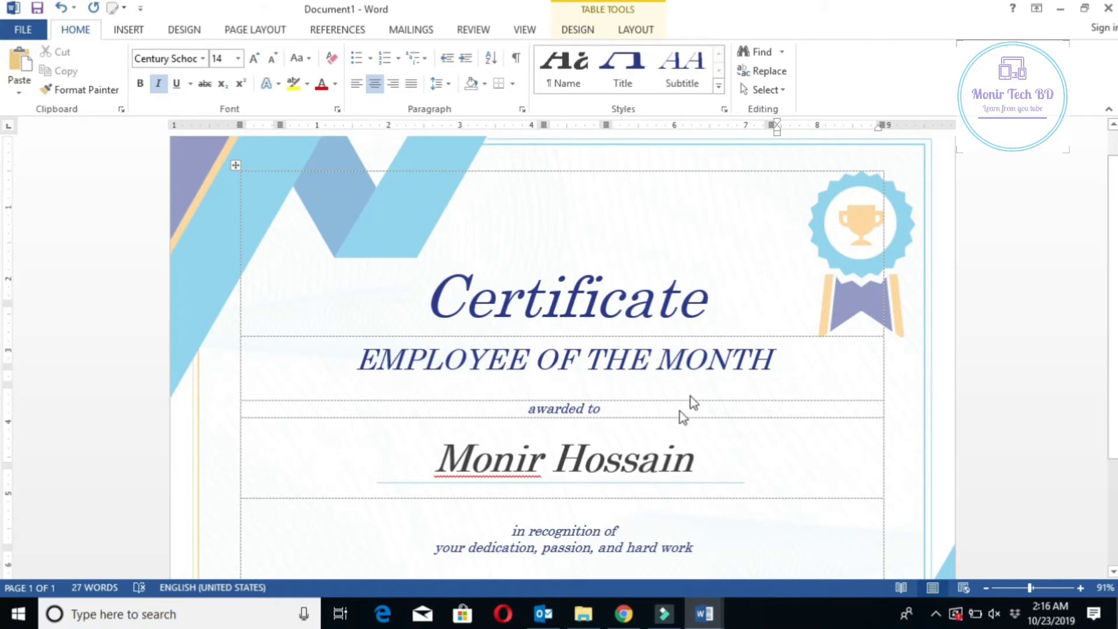
scroll(682, 410, down, 3)
scroll(702, 388, down, 2)
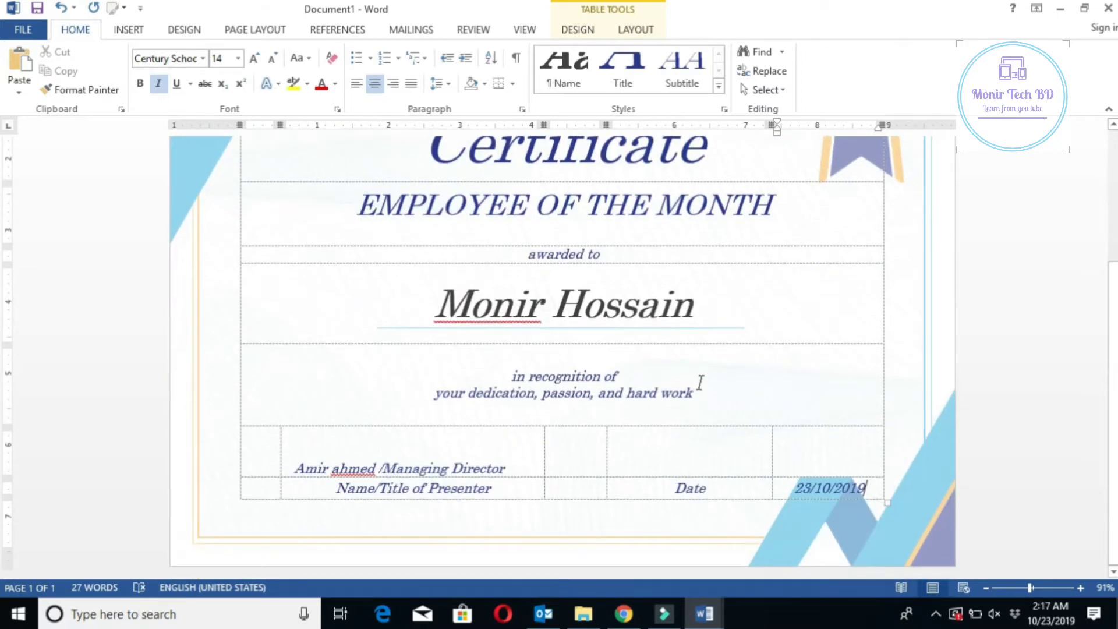
click(710, 307)
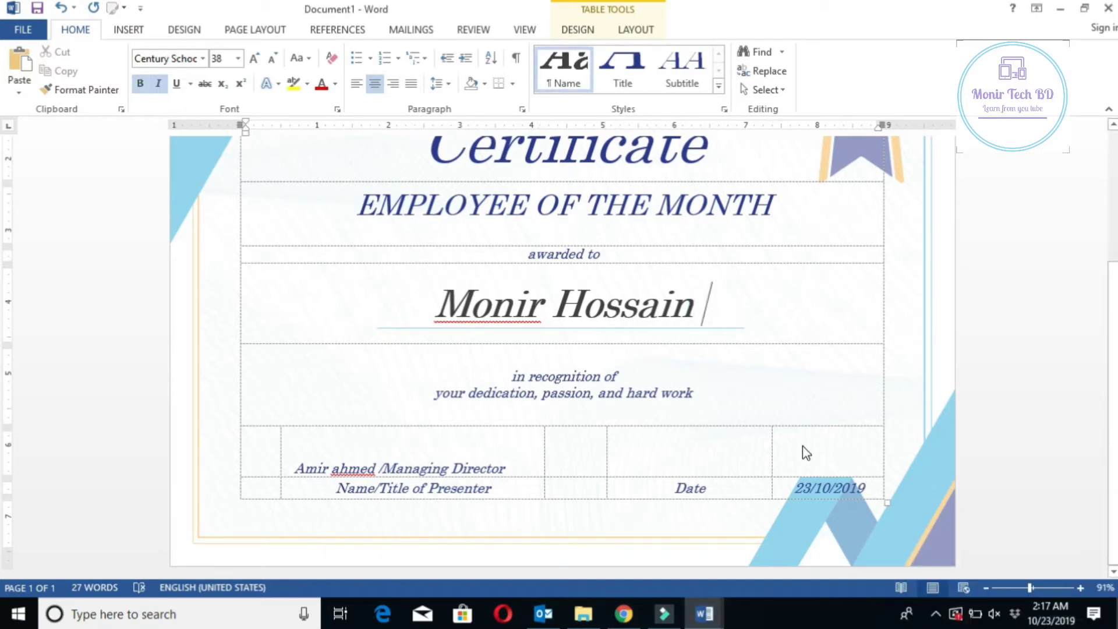
text(d)
key(BackSpace)
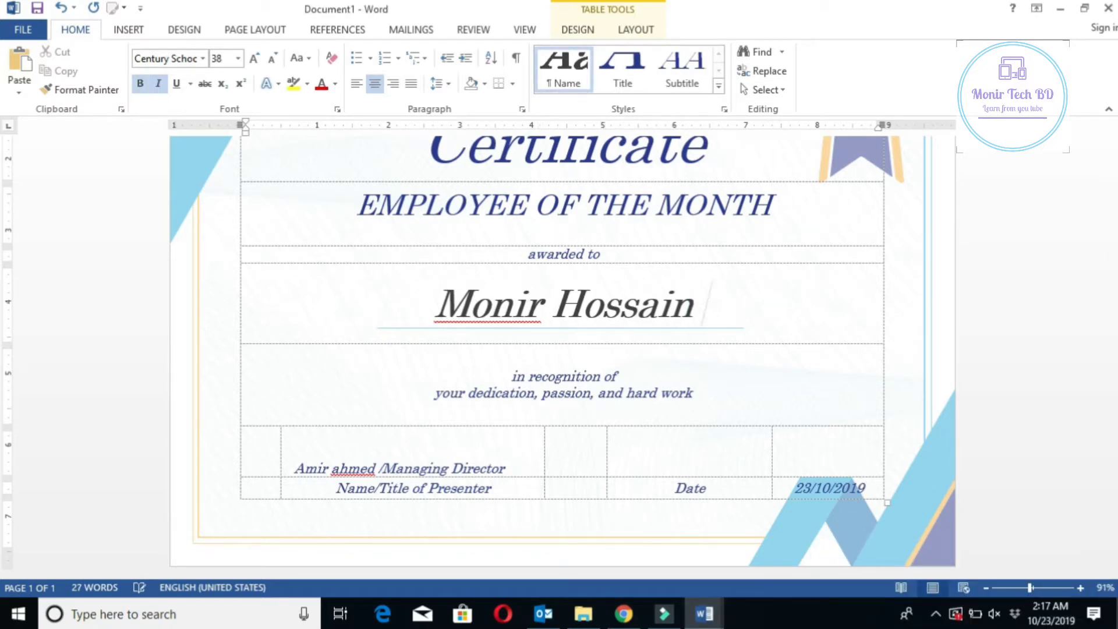
text(()
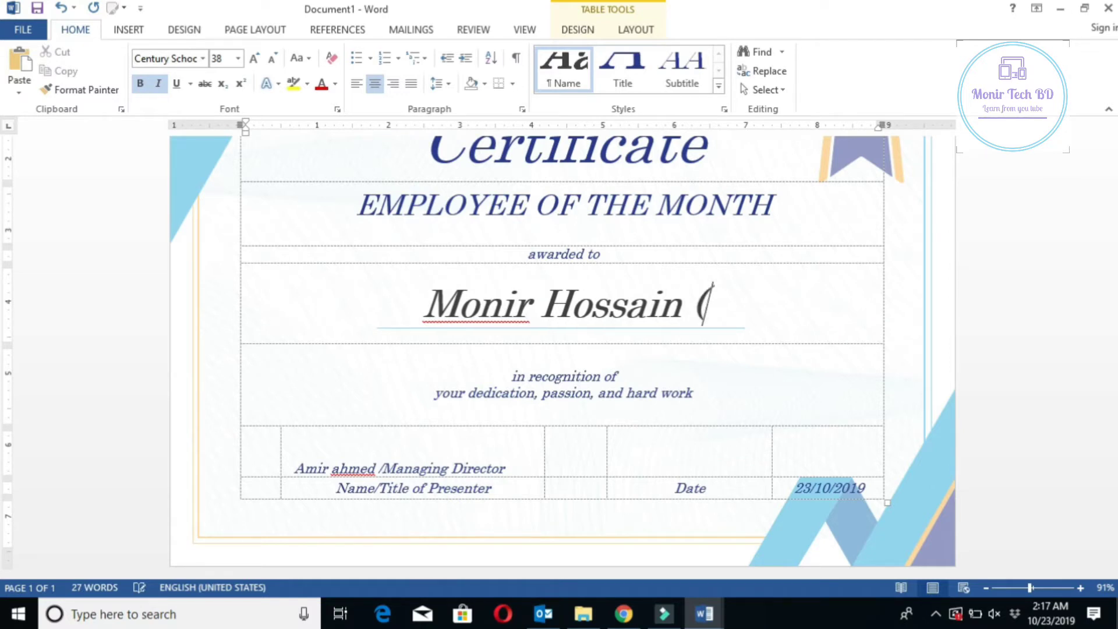
text(Da)
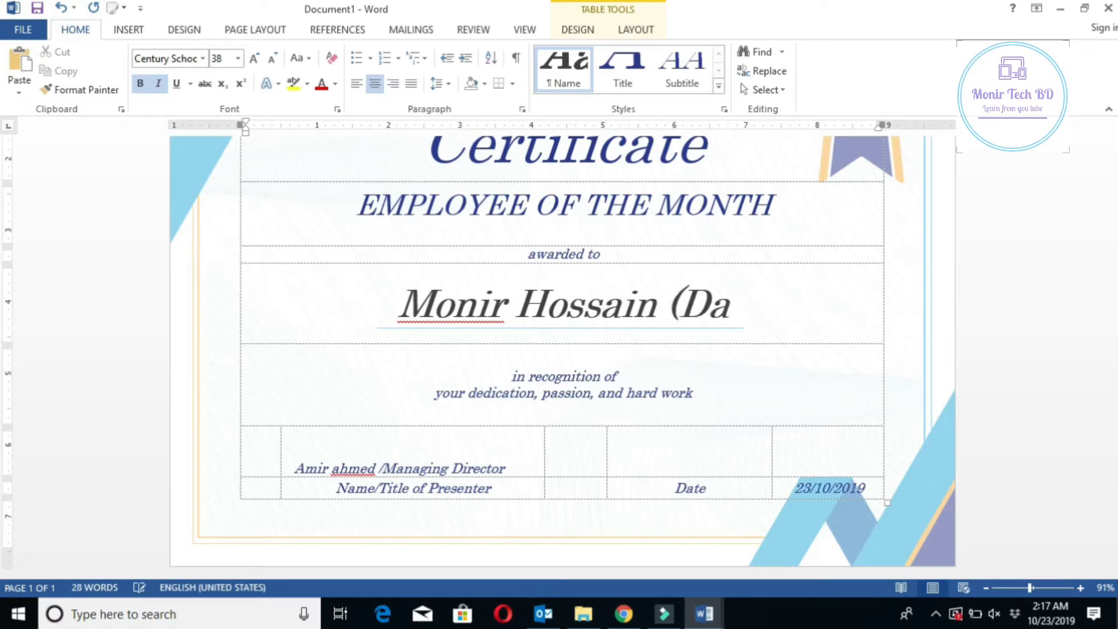
text(te)
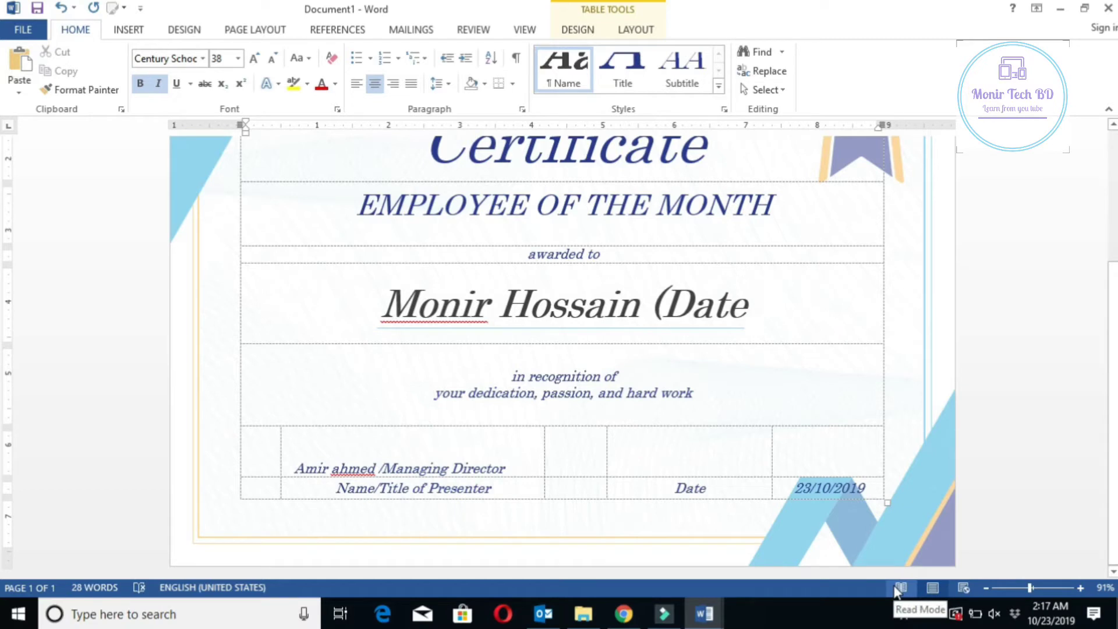
text( of )
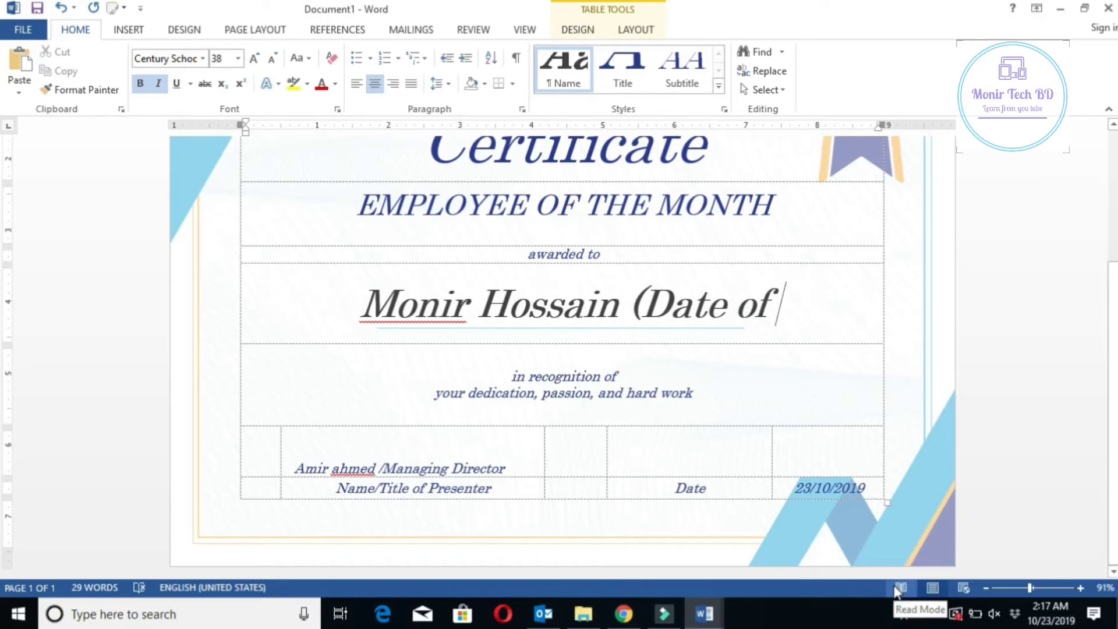
text(birth)
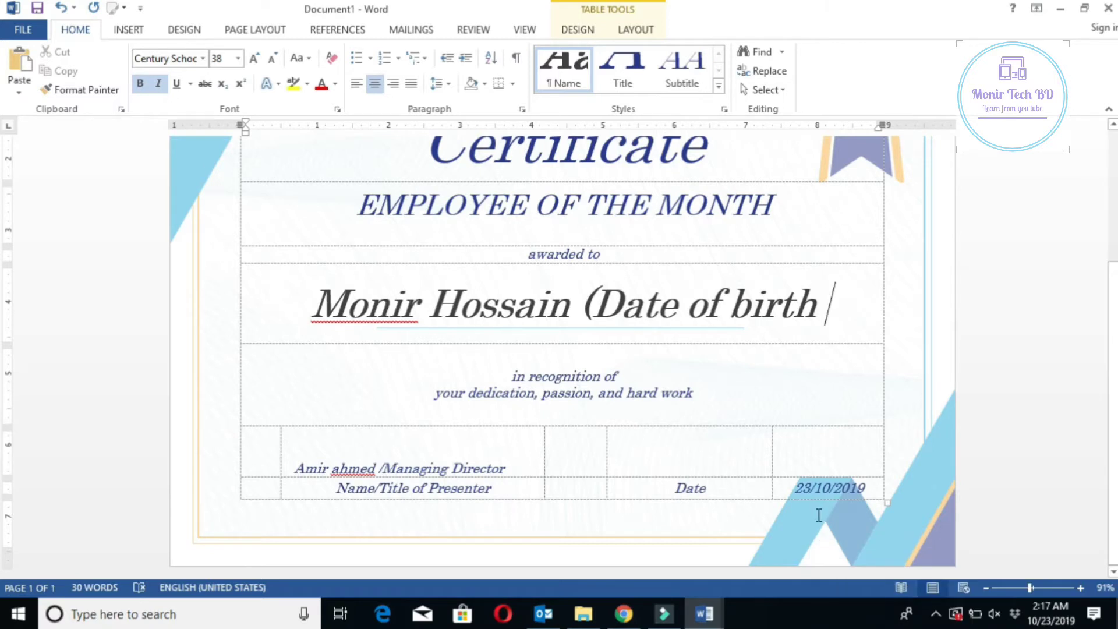
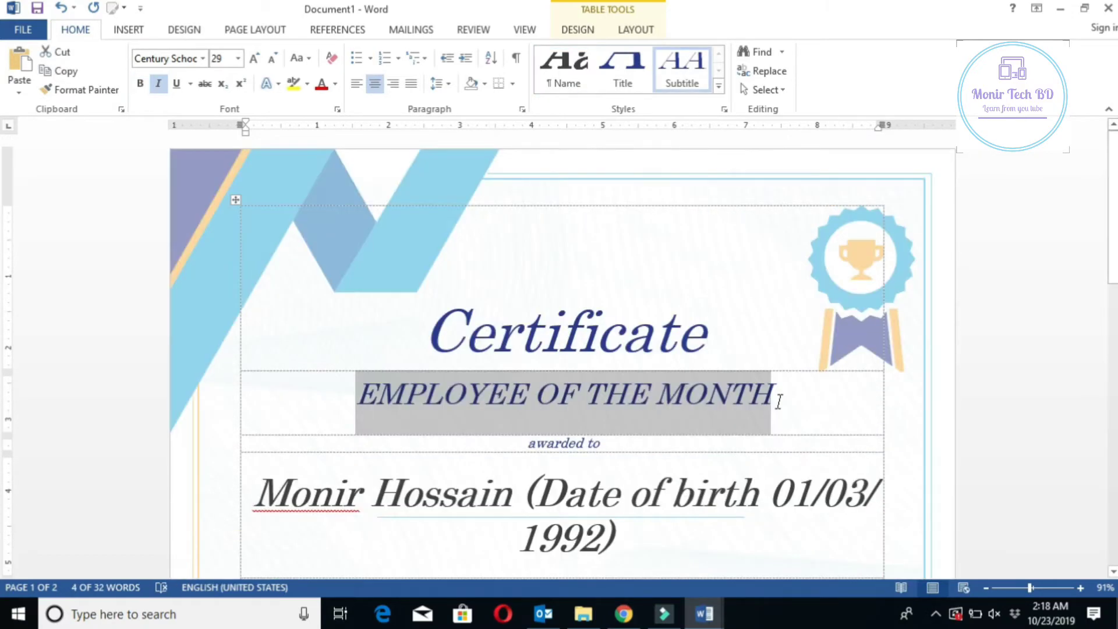
Delete the EMPLOYEE OF THE MONTH subtitle and type DIPLOMA IN CIVIL ENGINEERING
key(BackSpace)
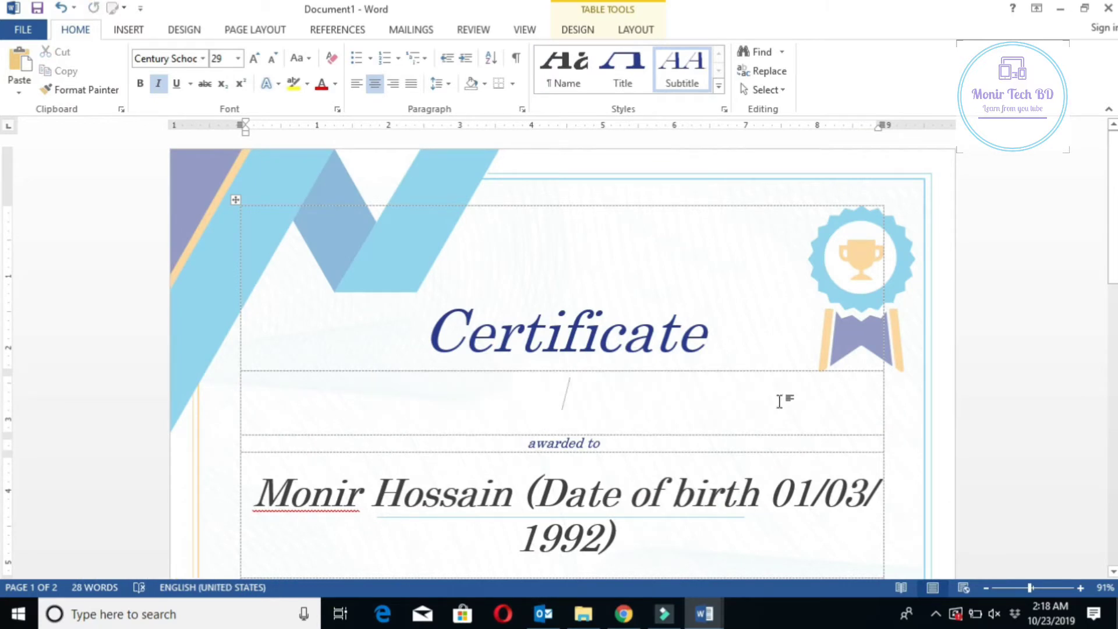
text(DIPLOMA IN CIVIL)
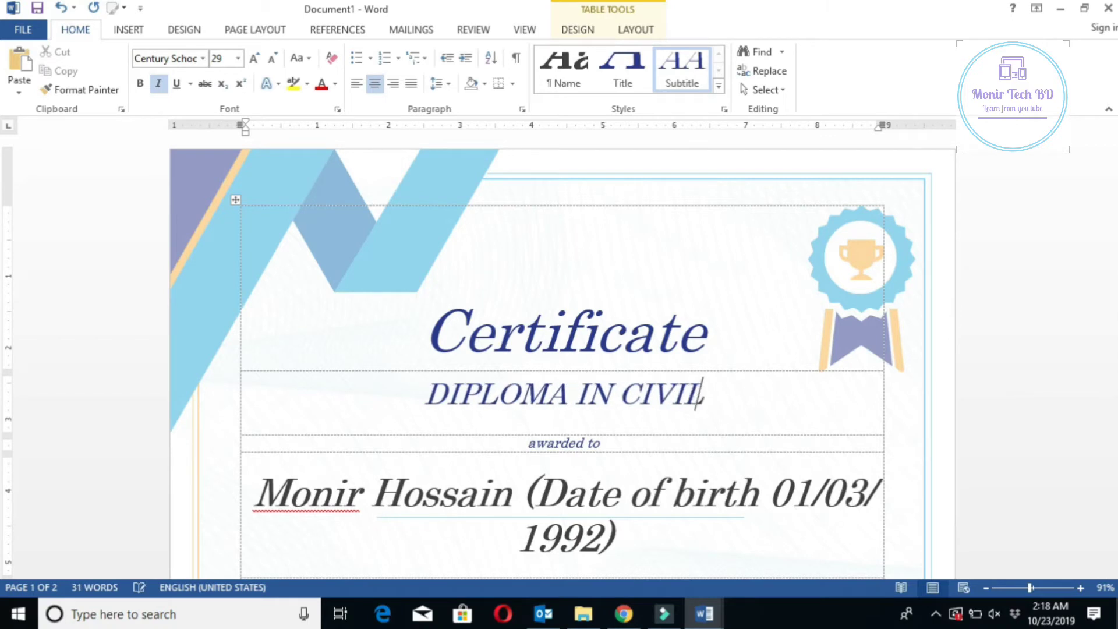
text( ENGINEERING)
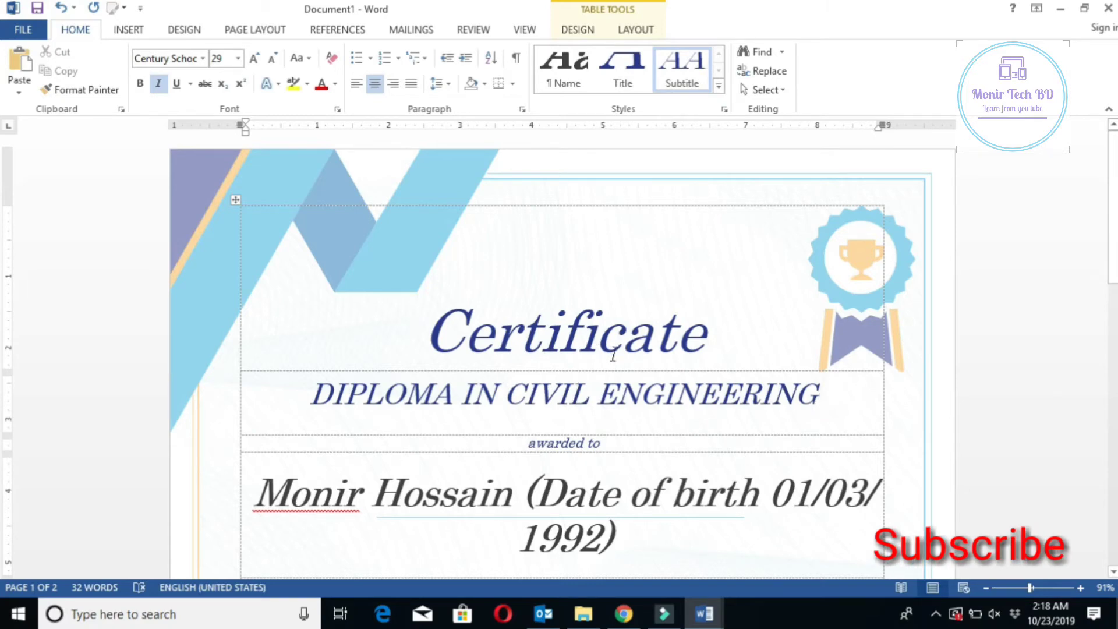
scroll(656, 430, down, 3)
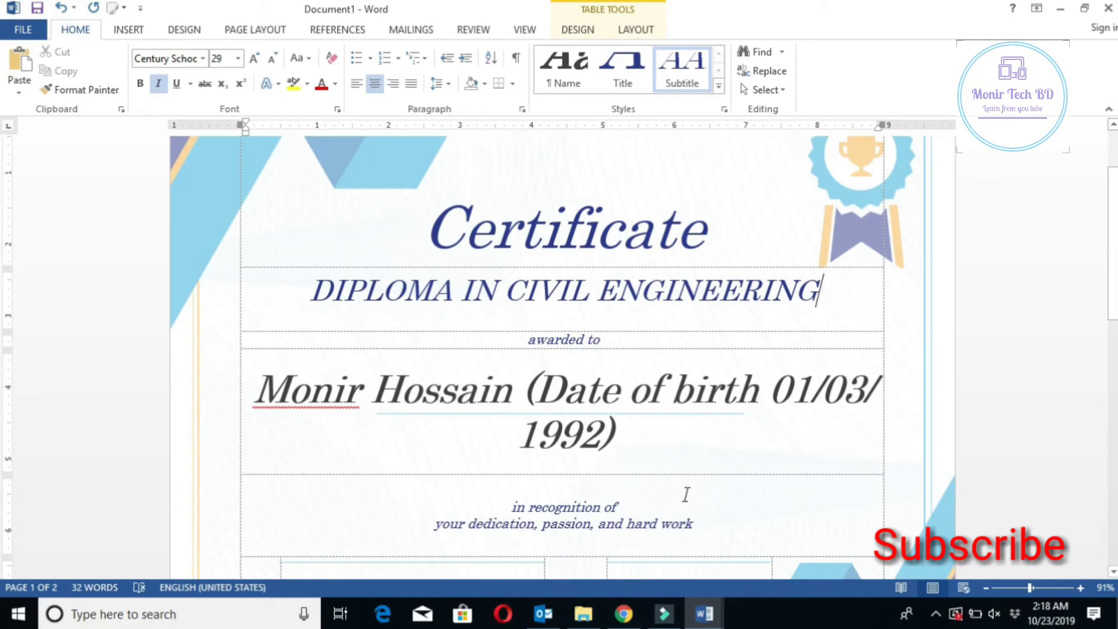
Overwrite the 'in recognition of' lines with the satisfactory course-completion sentence
scroll(708, 498, down, 1)
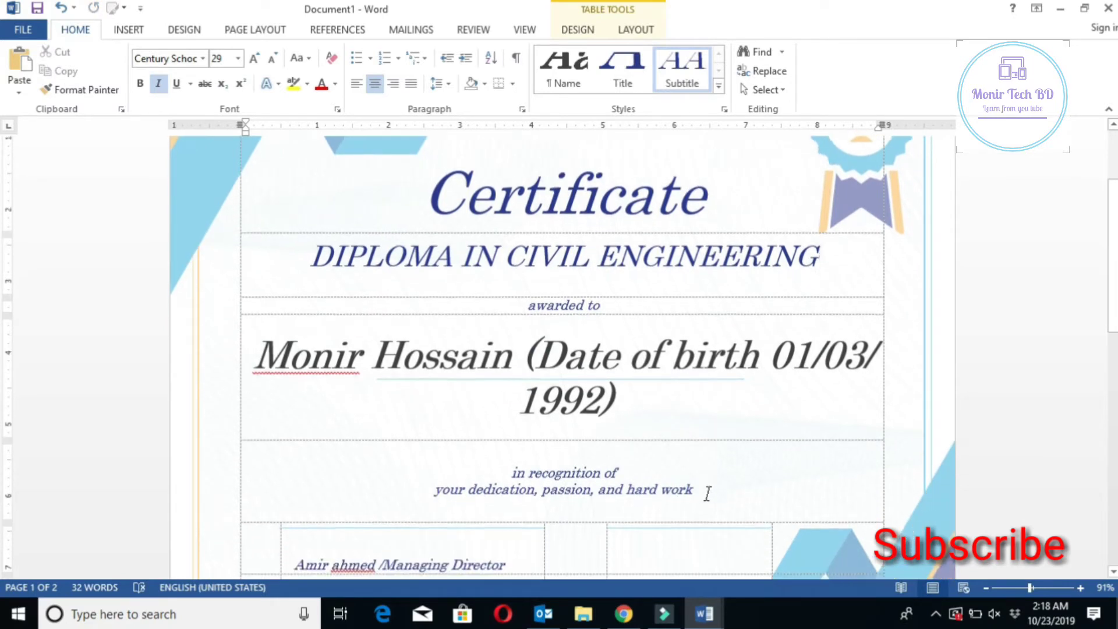
triple_click(554, 491)
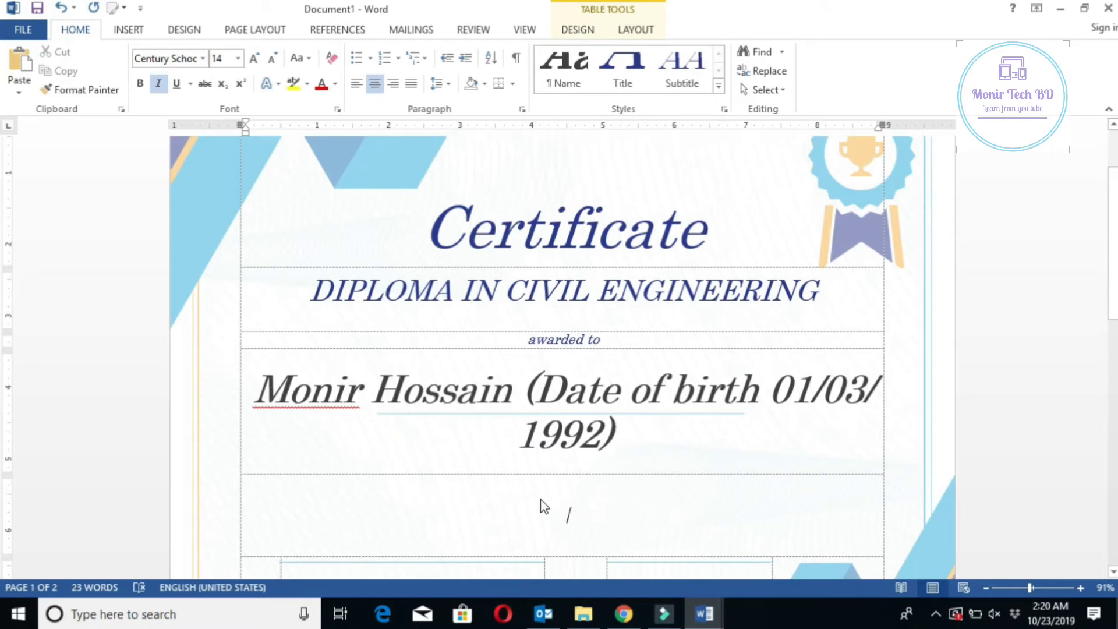
text(i)
text(o)
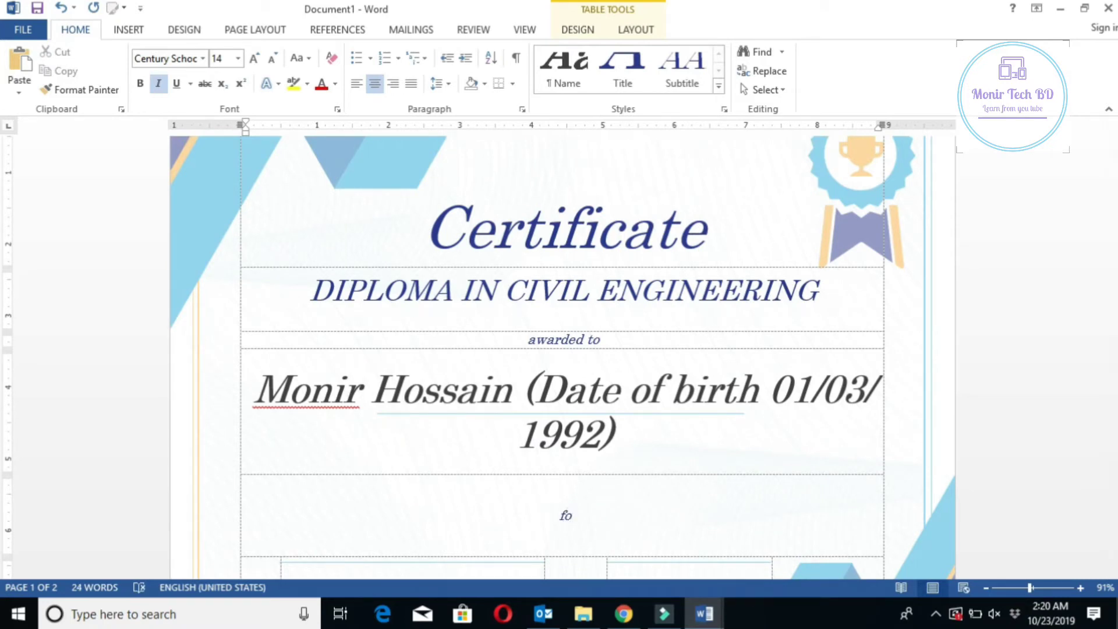
text(r)
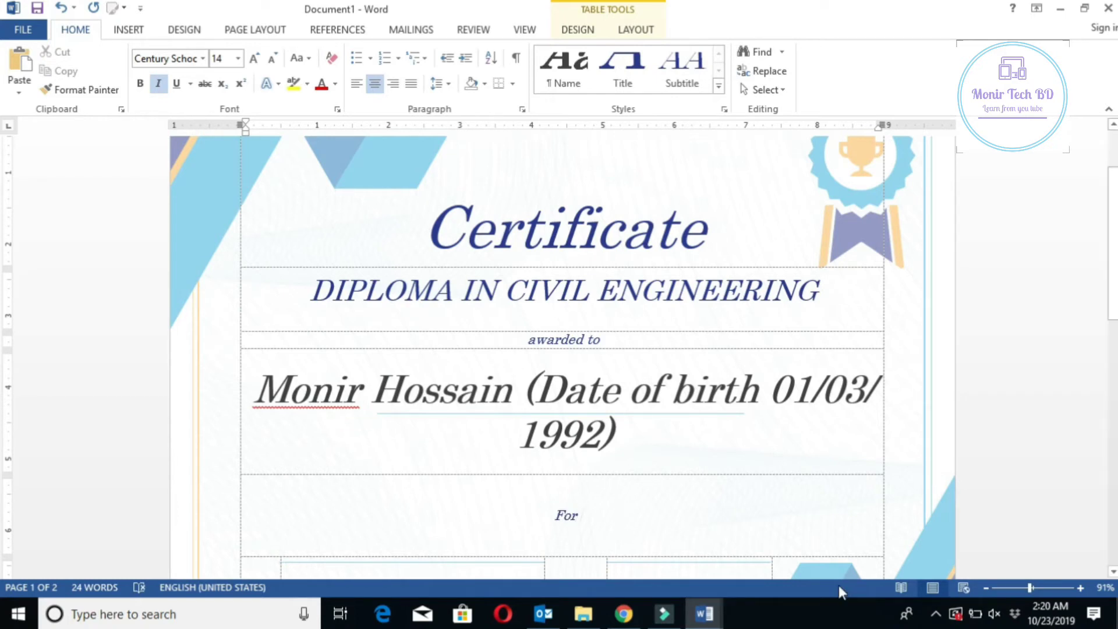
text( sat)
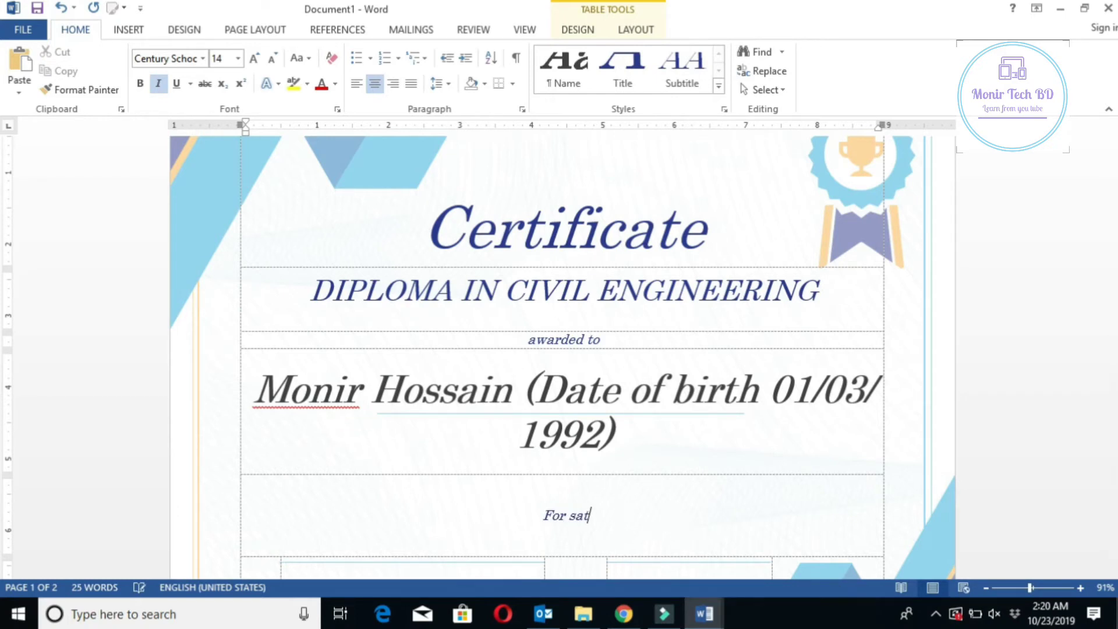
text(isfact)
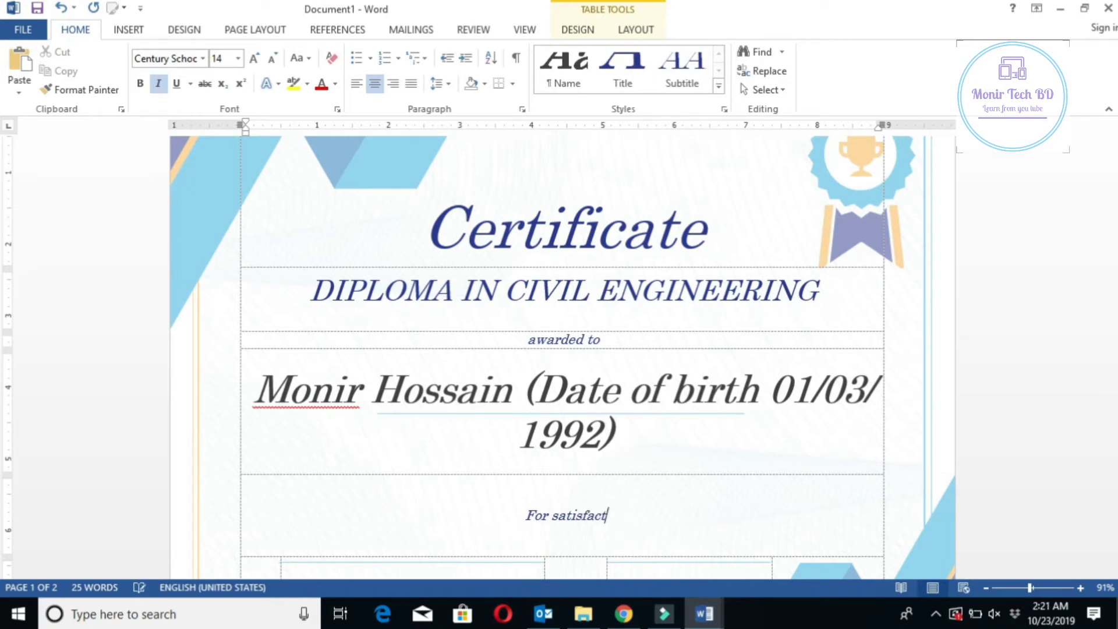
text(ory )
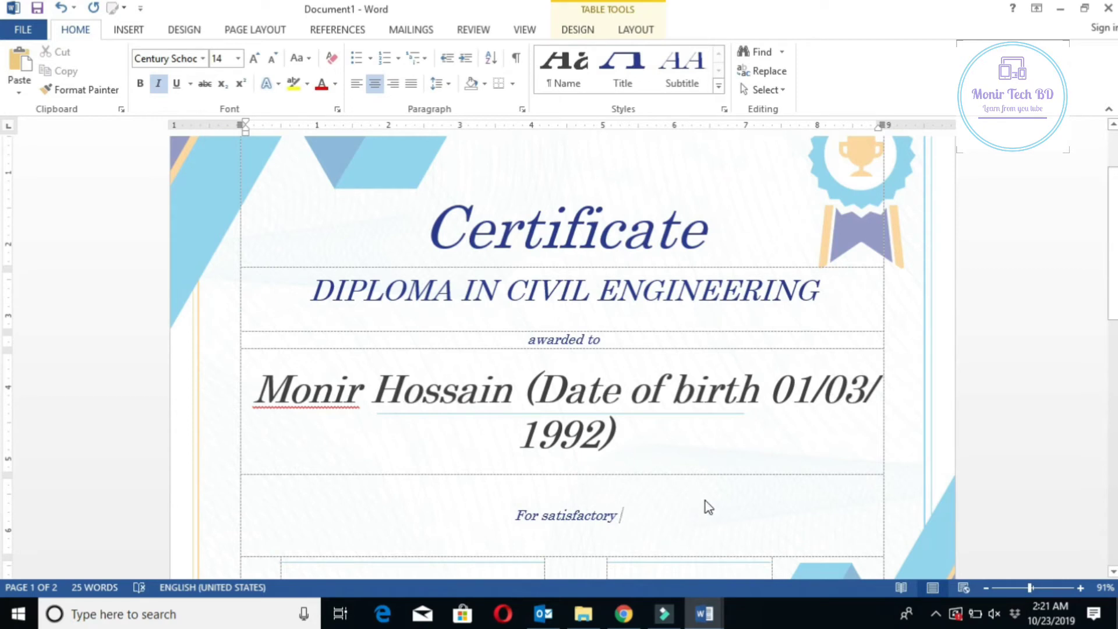
text(c)
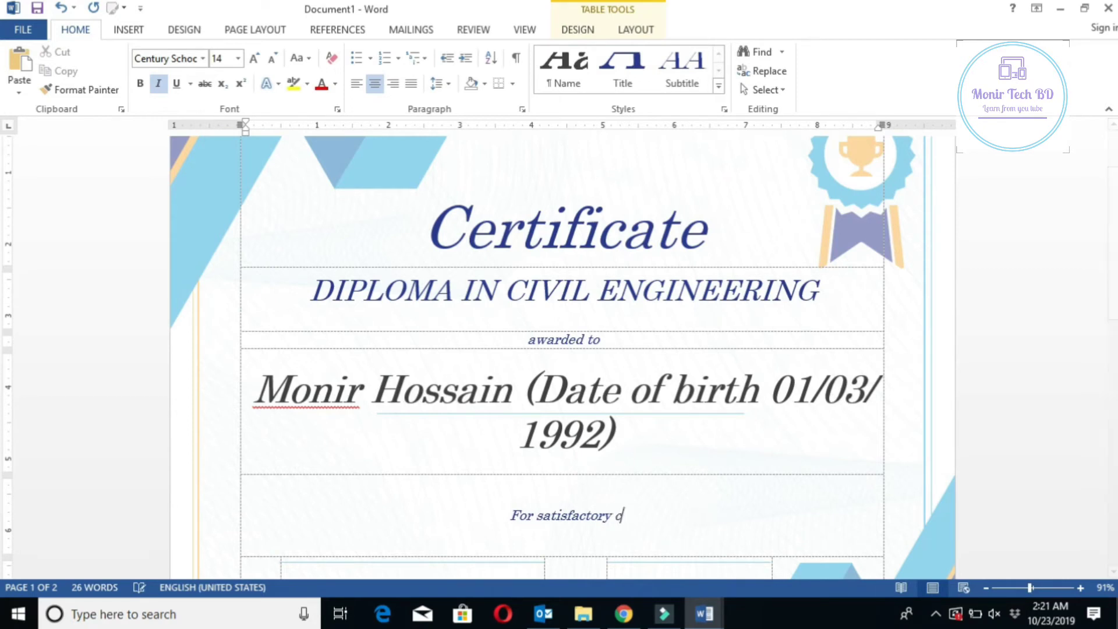
text(omplet)
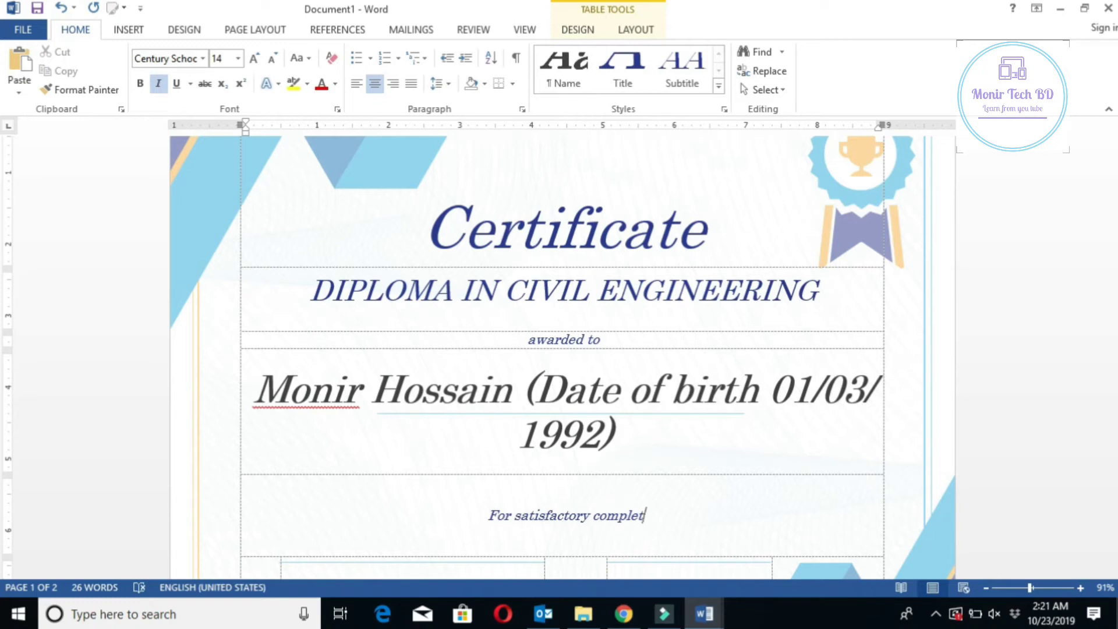
text(ion)
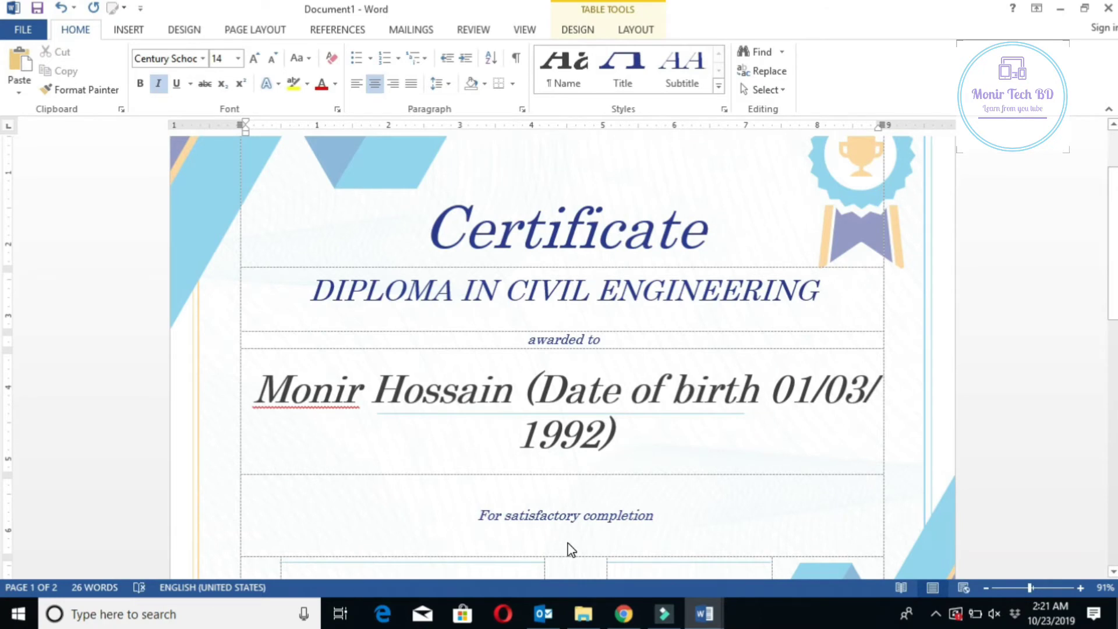
Set the 'awarded to' text to font size 20
drag(528, 374, 600, 374)
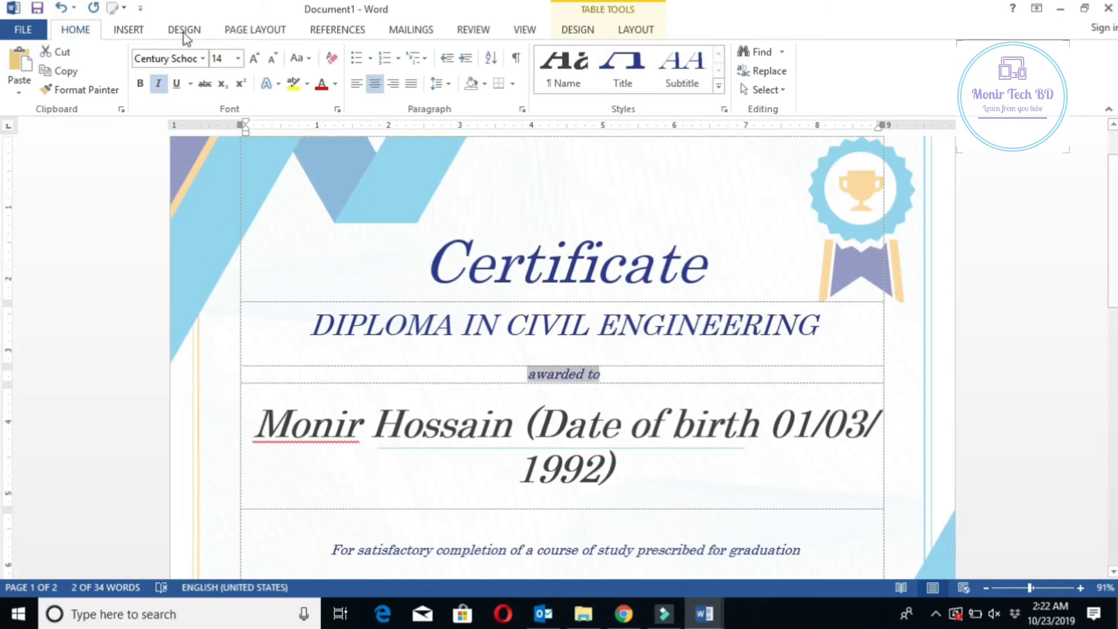
click(237, 59)
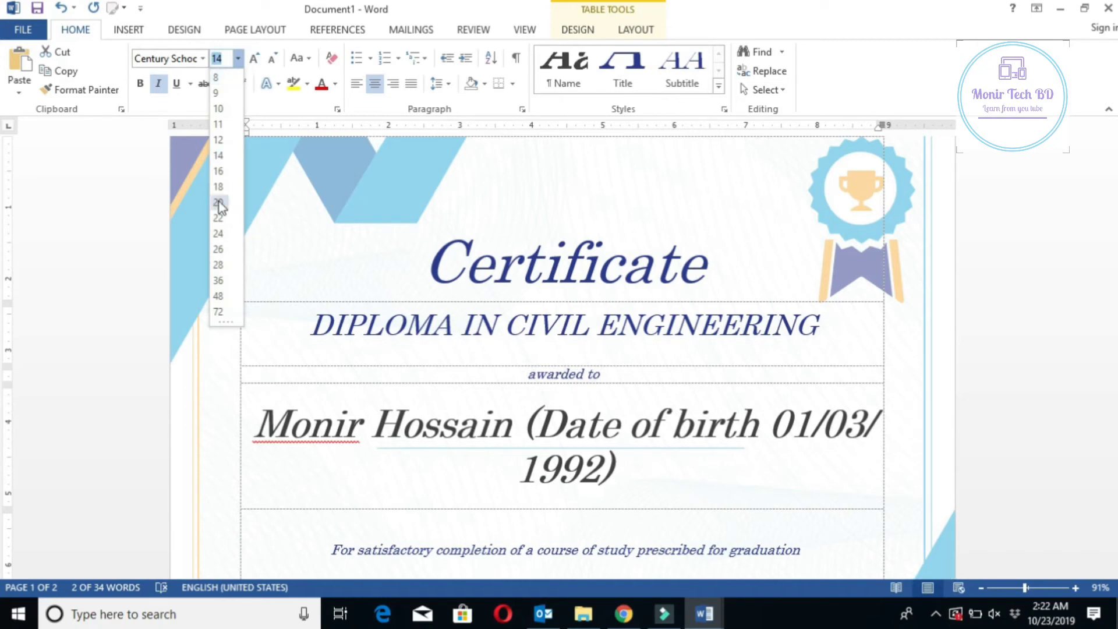
click(219, 202)
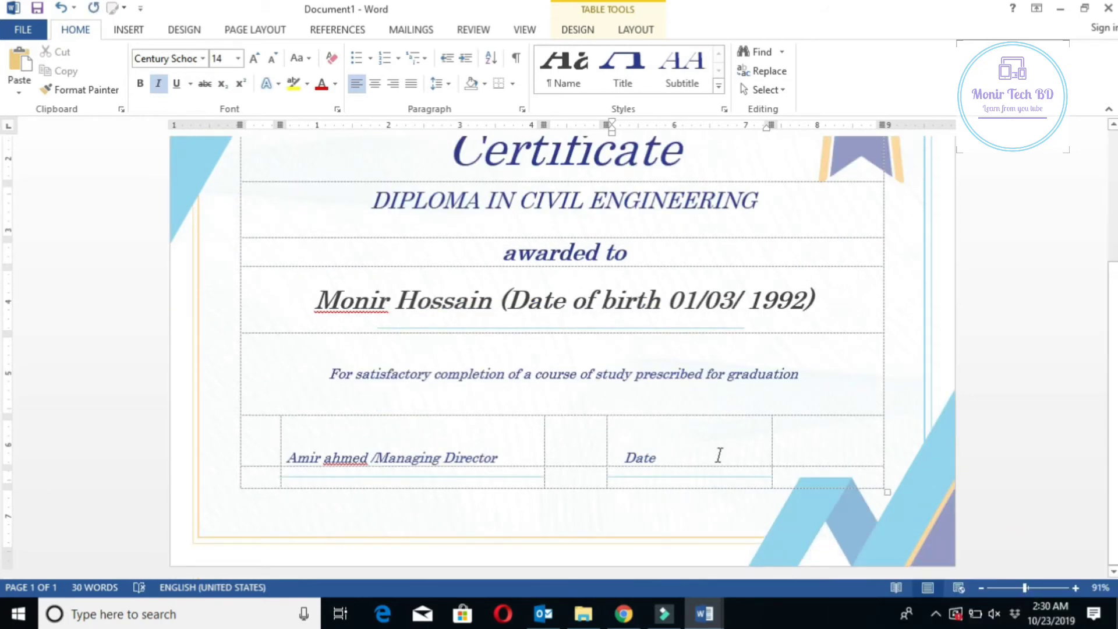
Type ': 23/10/2019' after Date in the signature row
text(:)
key(BackSpace)
key(BackSpace)
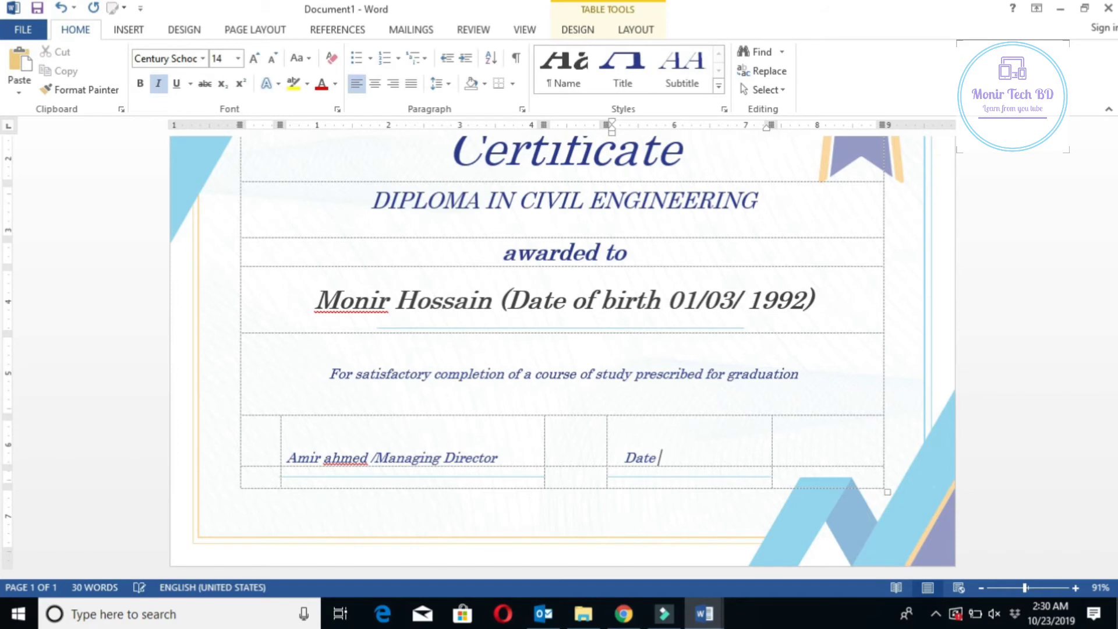
text(: )
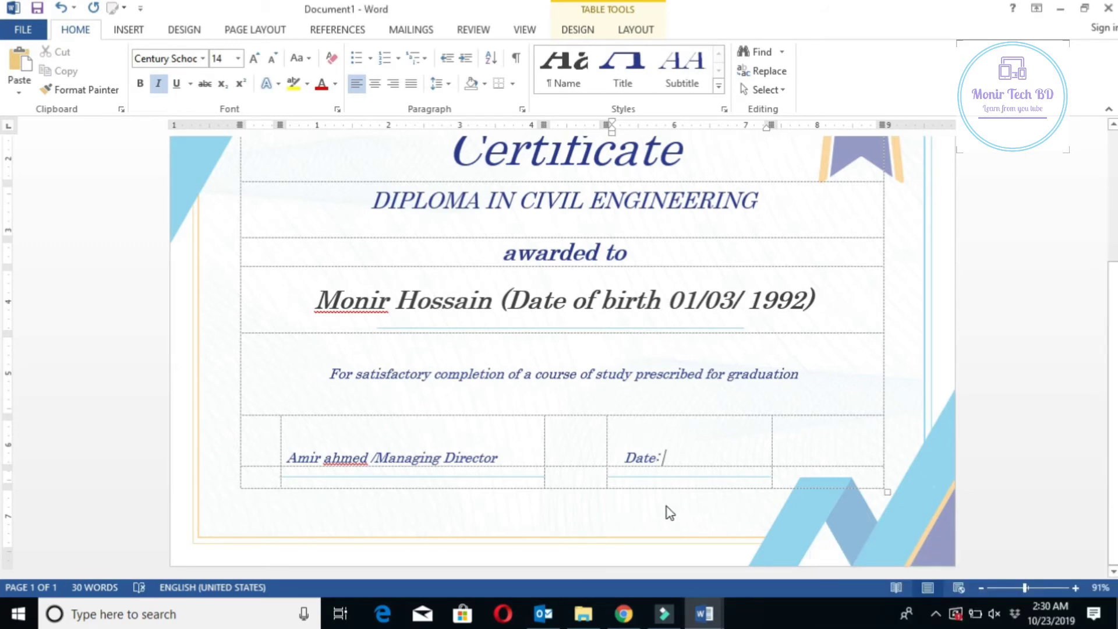
text(23/1029)
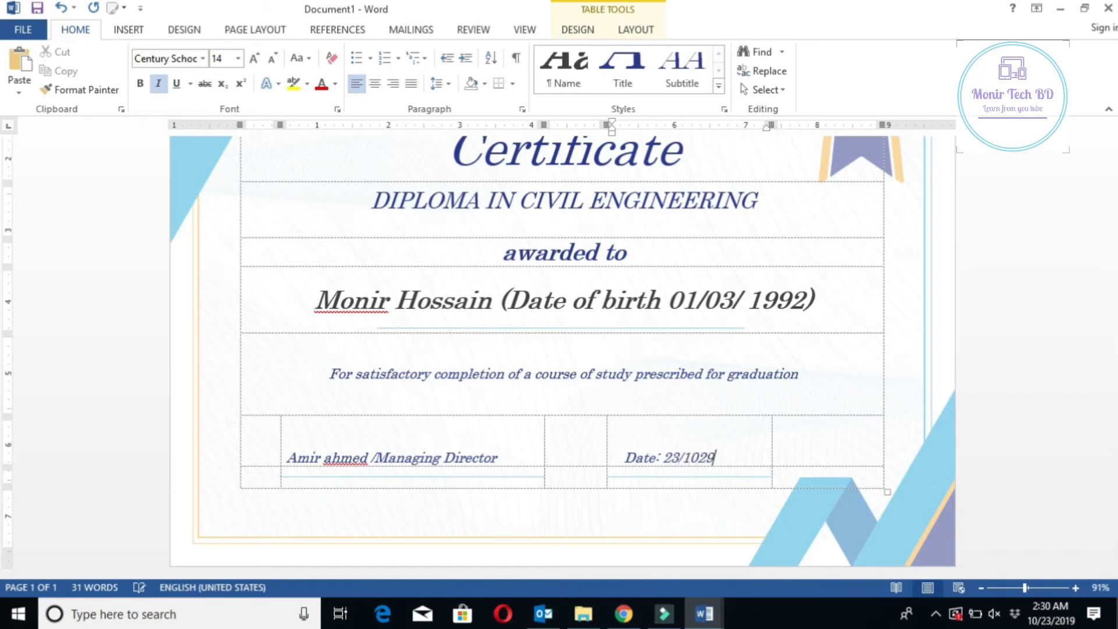
key(BackSpace)
key(BackSpace)
text(/2019)
Show the finished certificate in the Print preview
scroll(586, 473, up, 1)
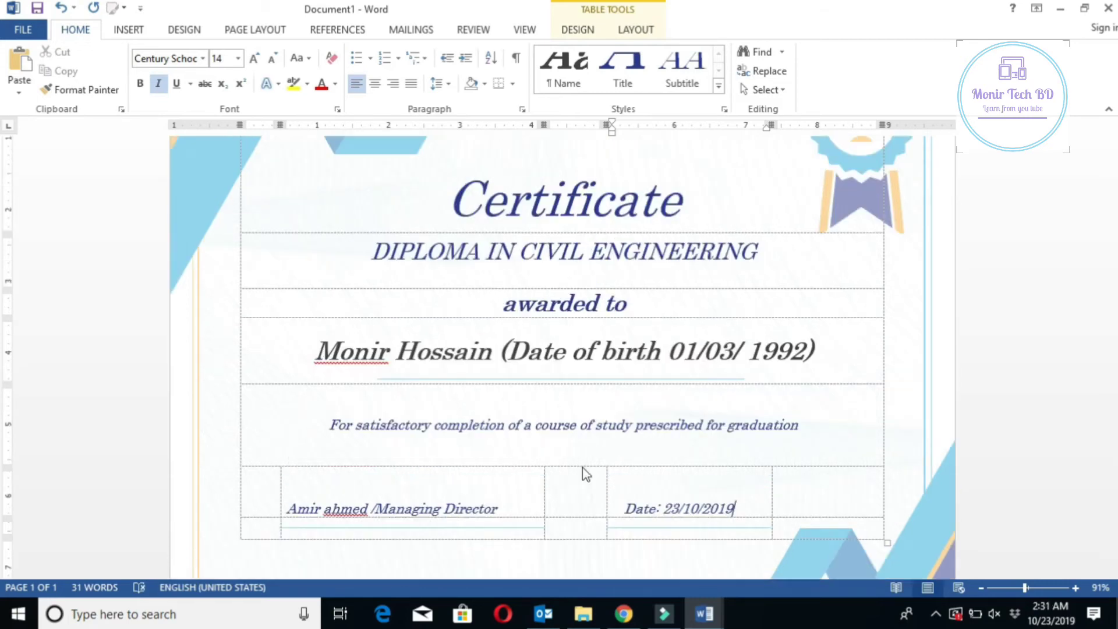
key(ctrl+p)
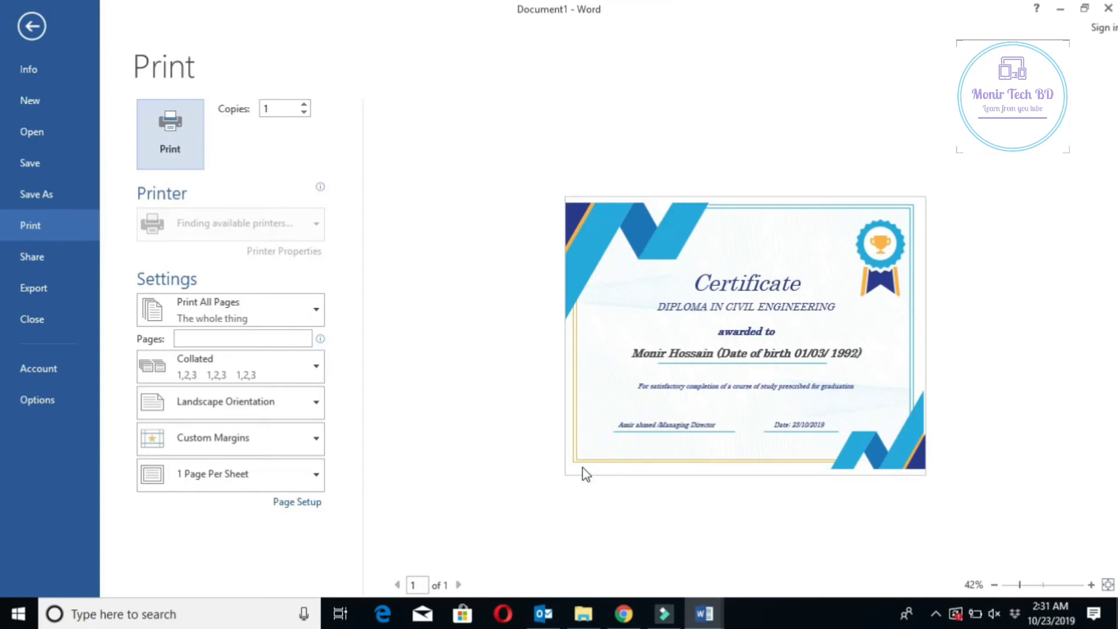
click(175, 165)
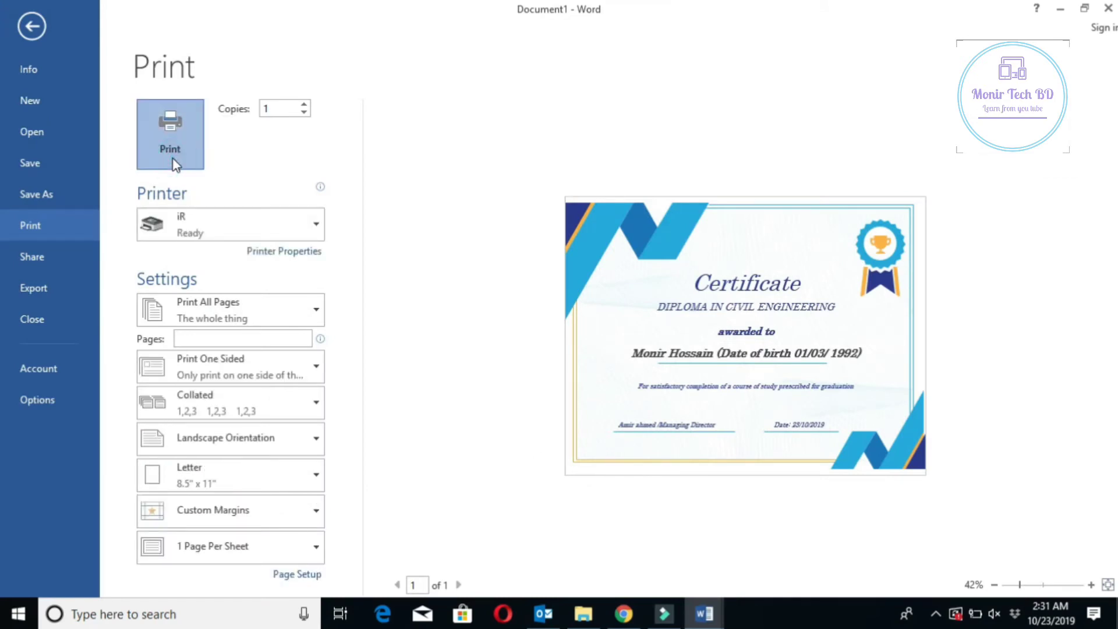